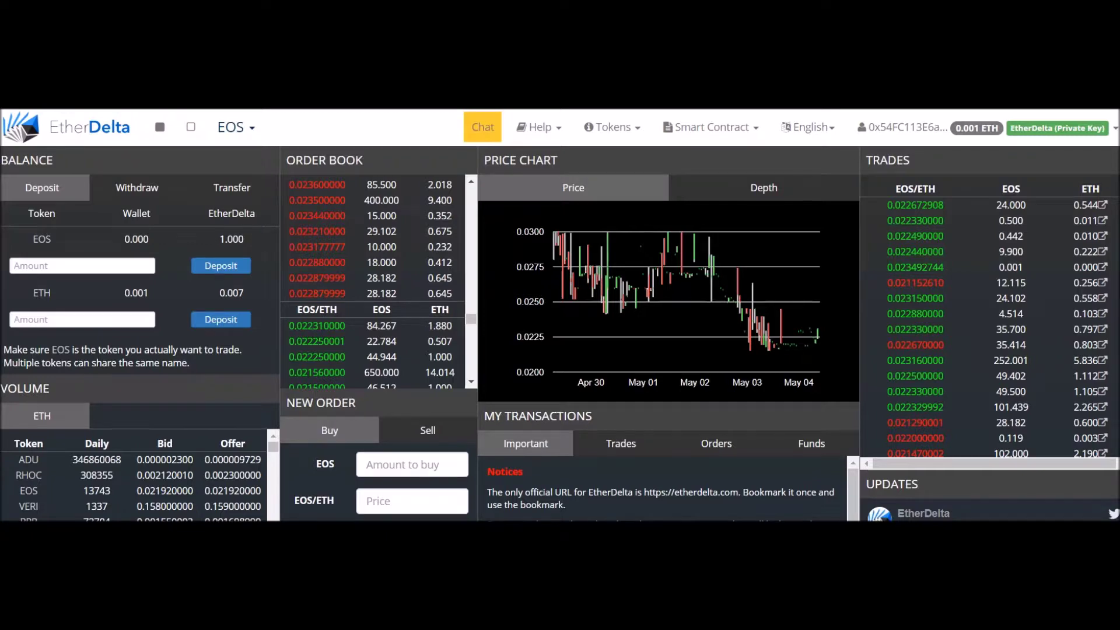
Step: Open the exchange's chat pane to view the recent messages, and close it again
key("F11")
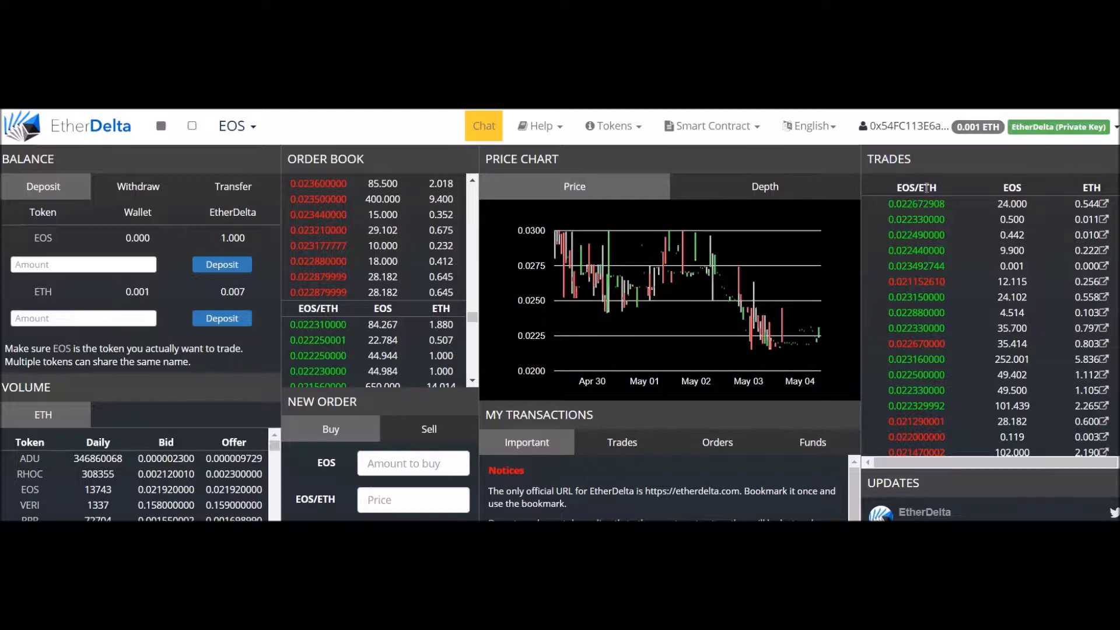
left_click(831, 193)
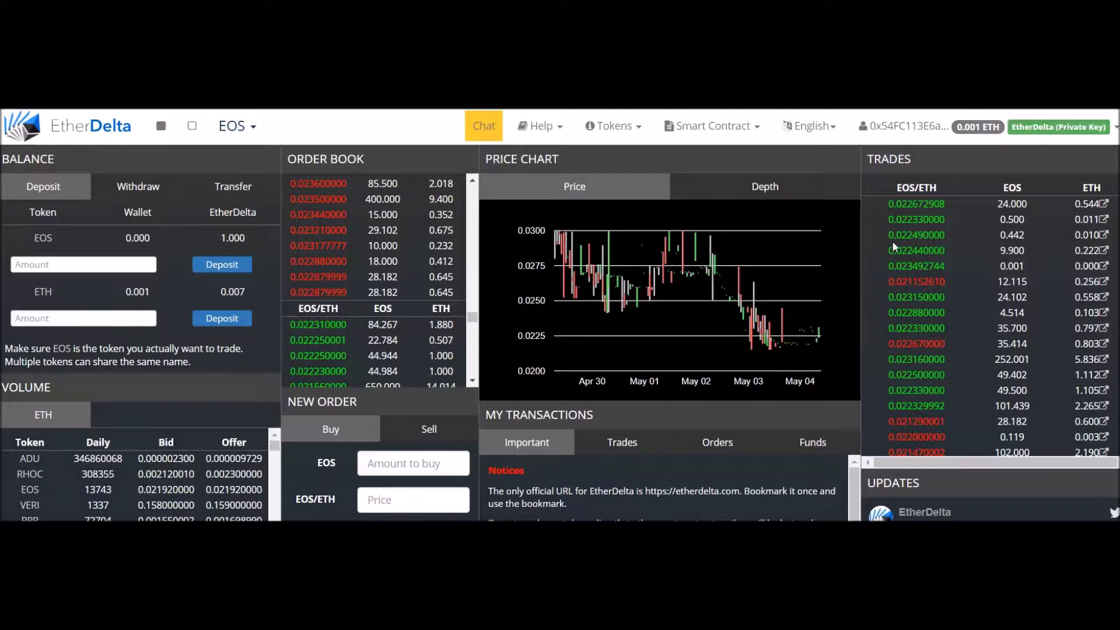
left_click(488, 132)
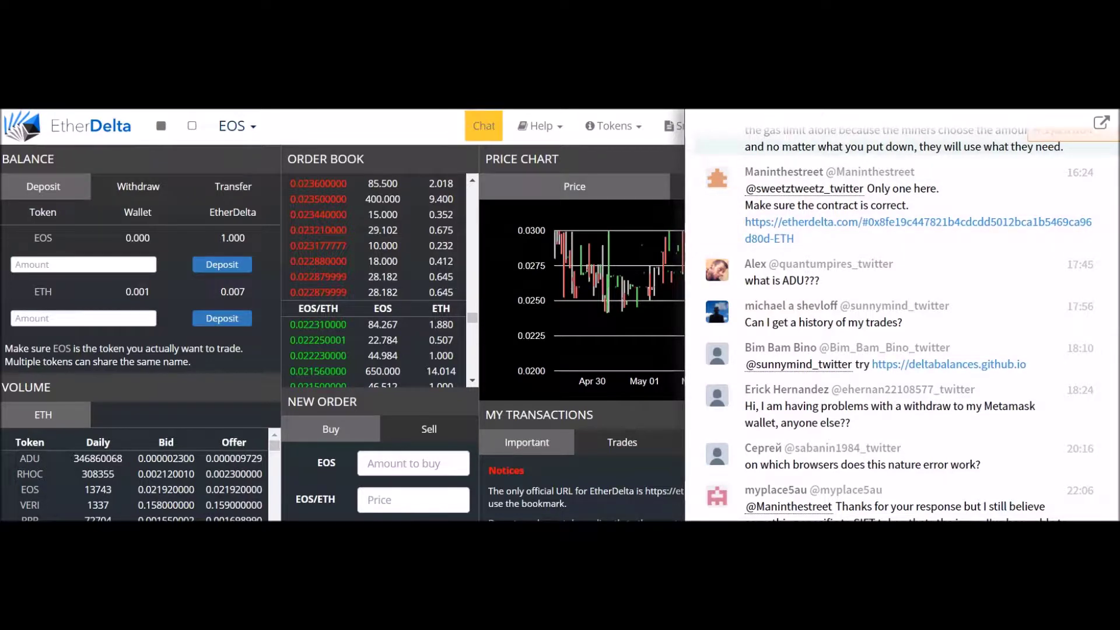
left_click(1118, 123)
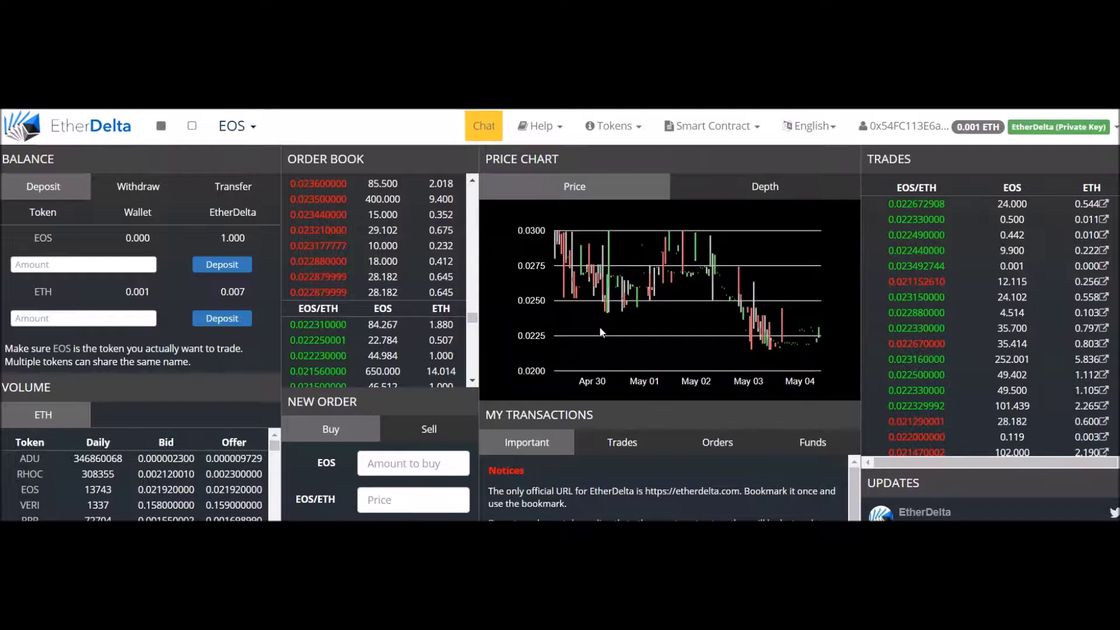
Step: Look through the list of tradable tokens and the token information list, and close both
mouse_move(754, 313)
left_click(246, 129)
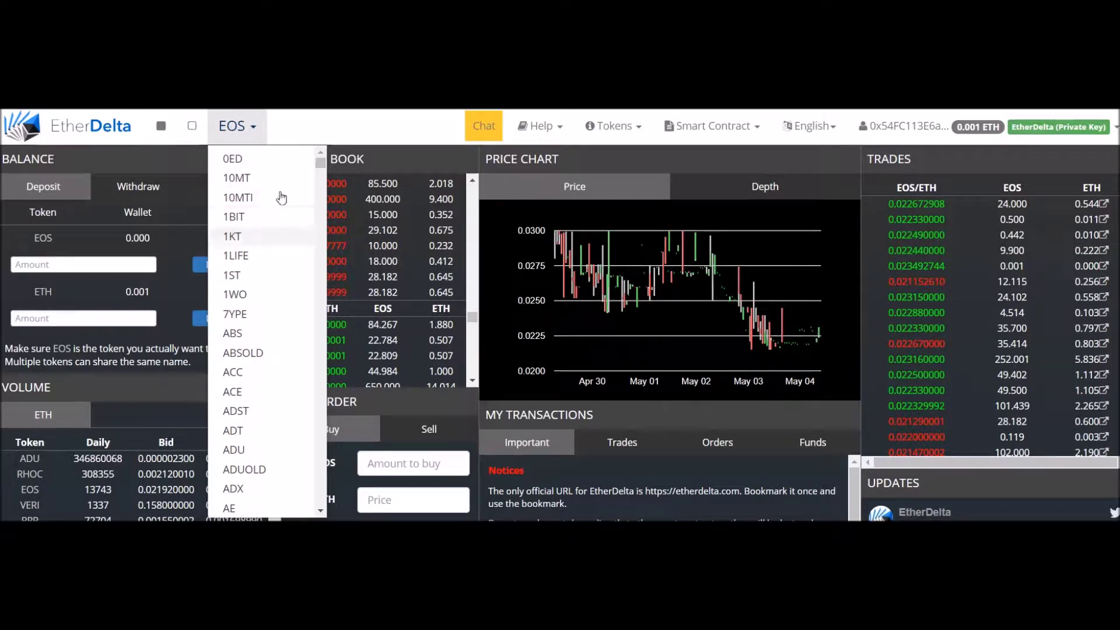
left_click(299, 125)
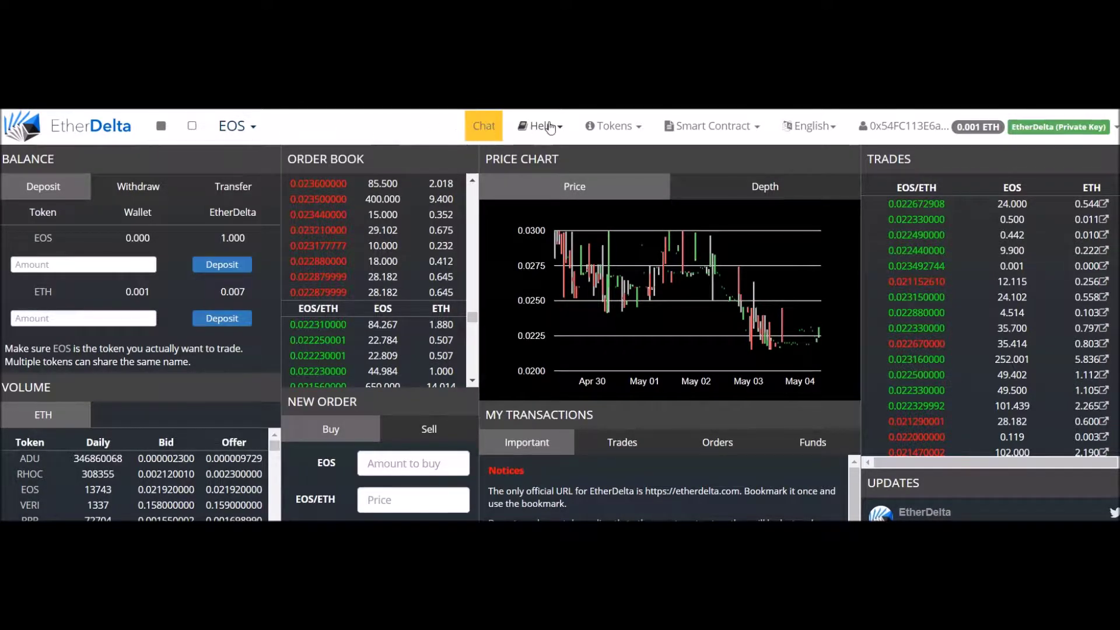
left_click(641, 128)
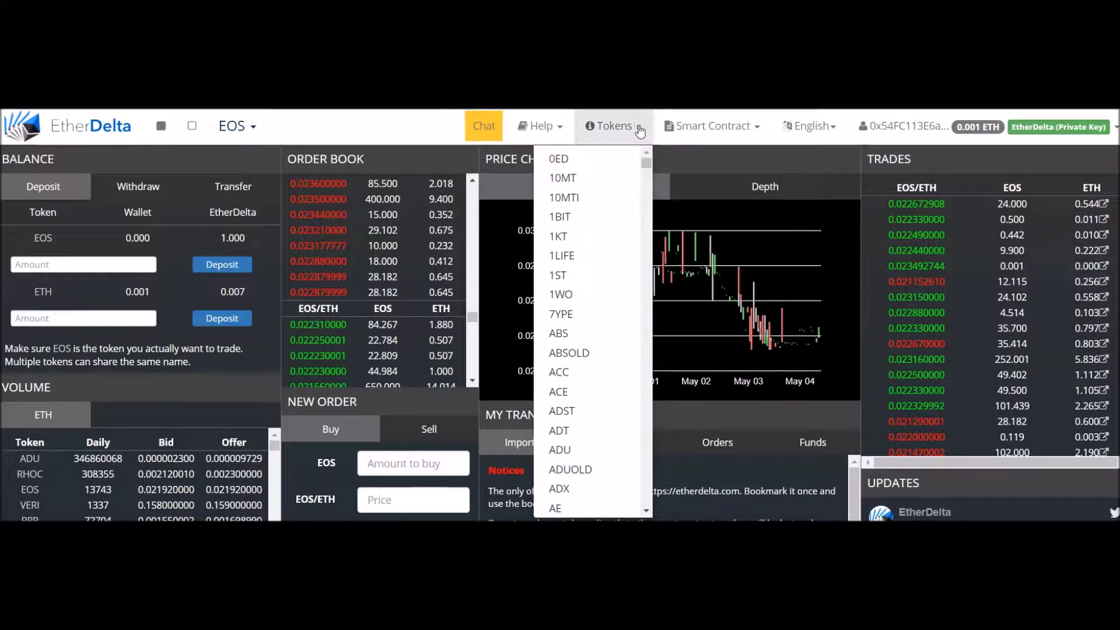
left_click(410, 126)
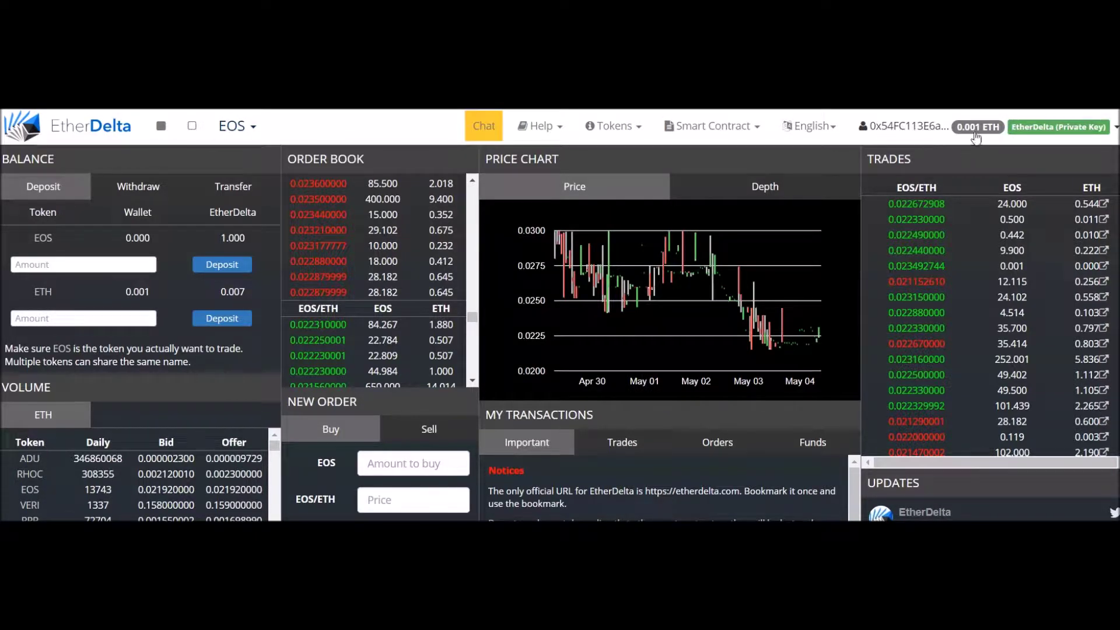
Step: Examine the account options, including the listed wallets and the entries for creating, importing and exporting an account
left_click(1105, 129)
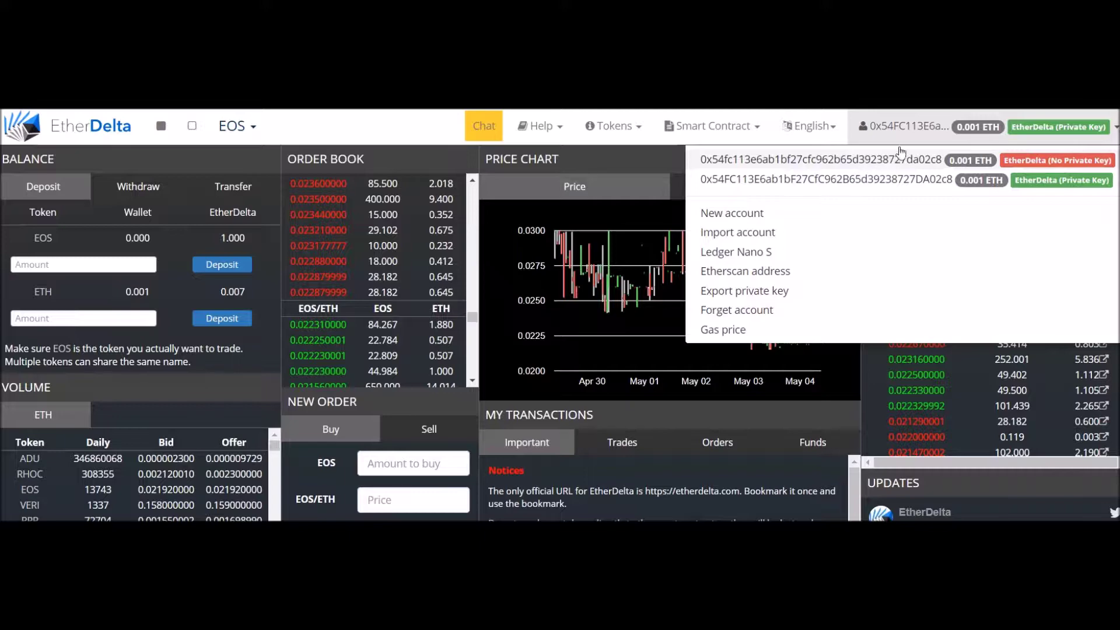
left_click(1114, 132)
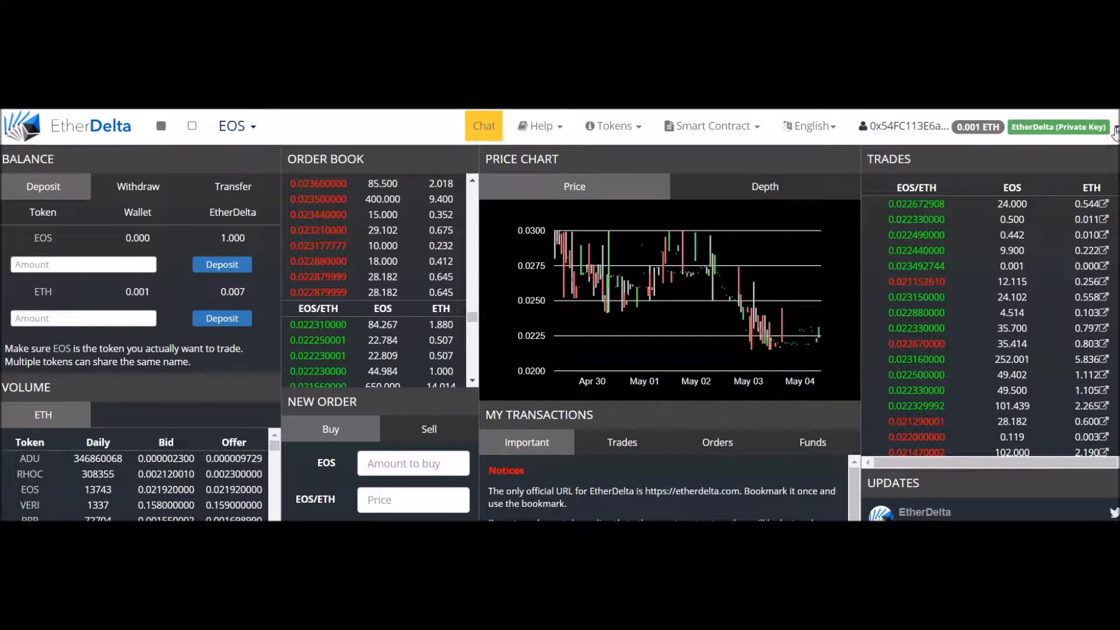
left_click(1101, 128)
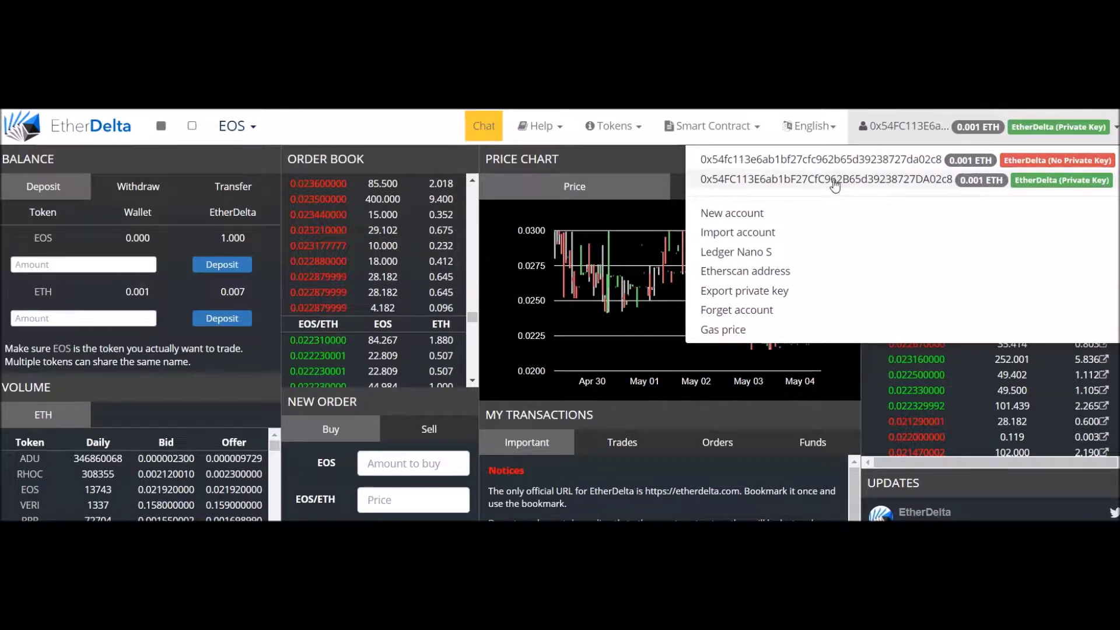
left_click(1114, 127)
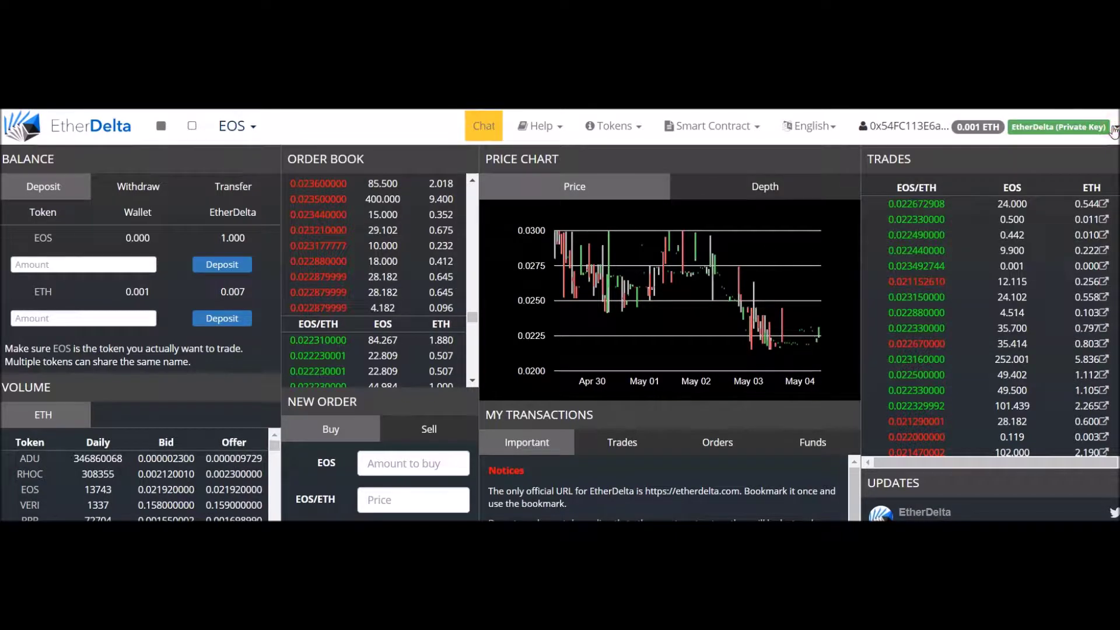
left_click(1114, 131)
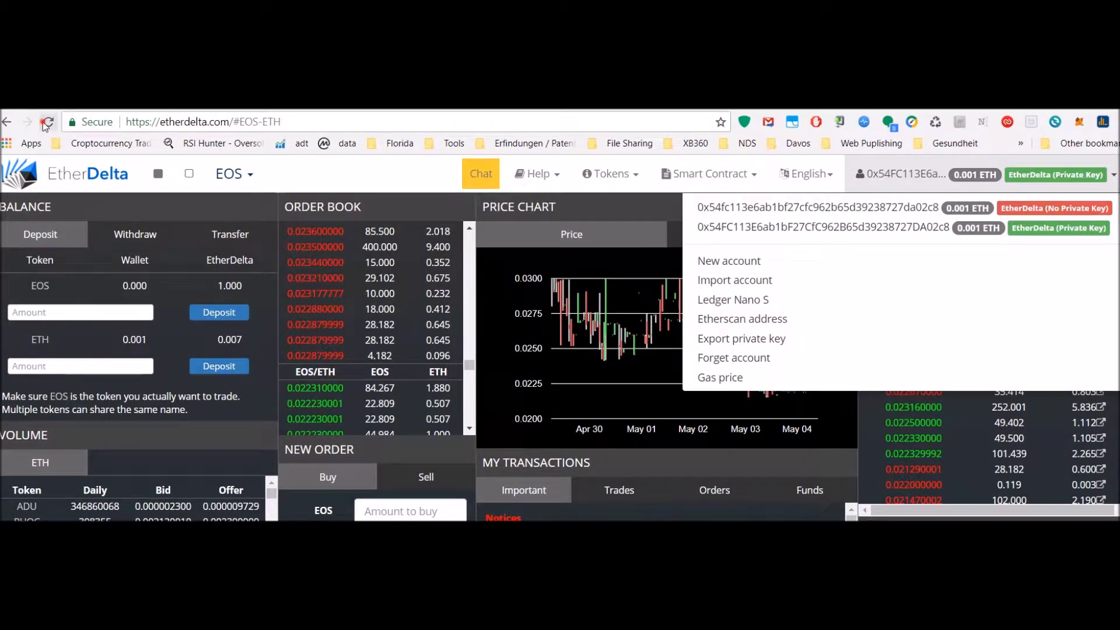
Step: Reload the EtherDelta page and examine the MetaMask extension's on/off setting in Chrome's extension details
left_click(47, 123)
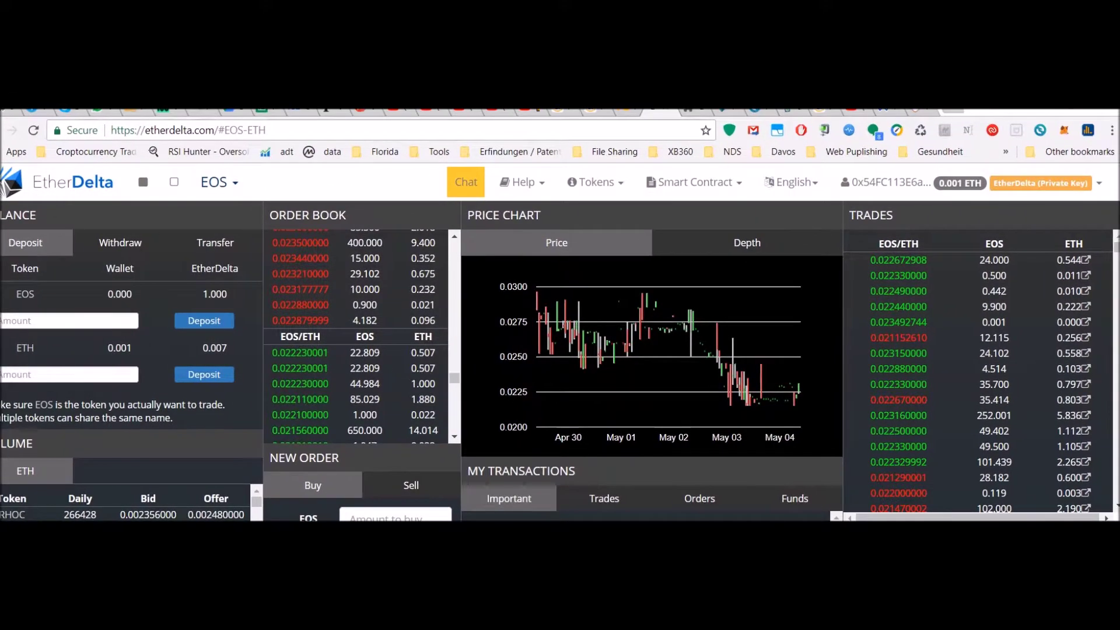
right_click(1064, 126)
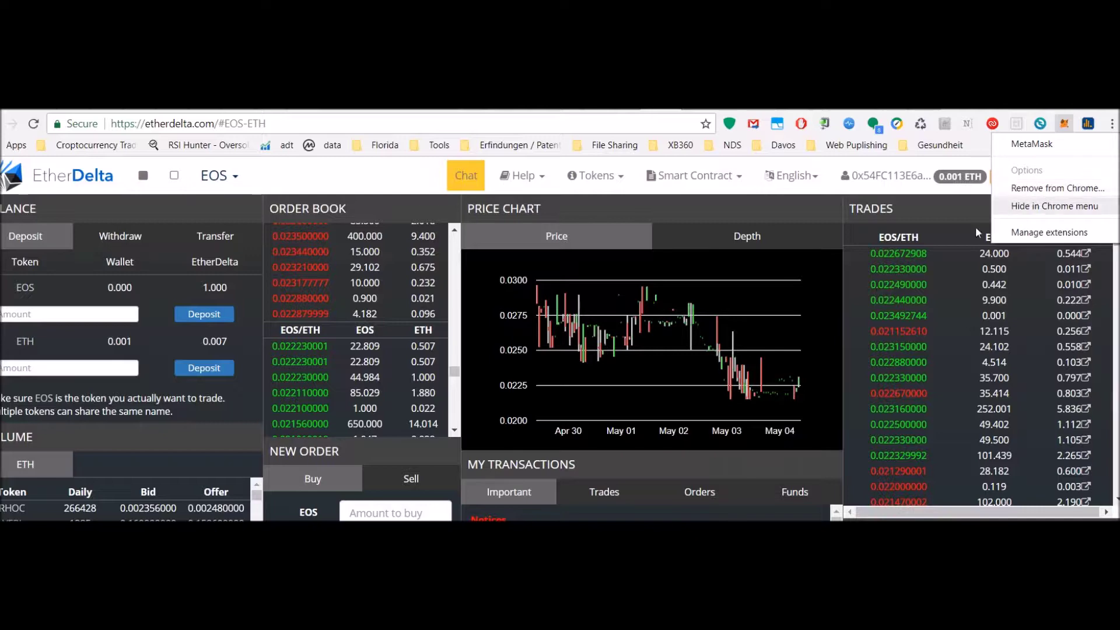
left_click(772, 217)
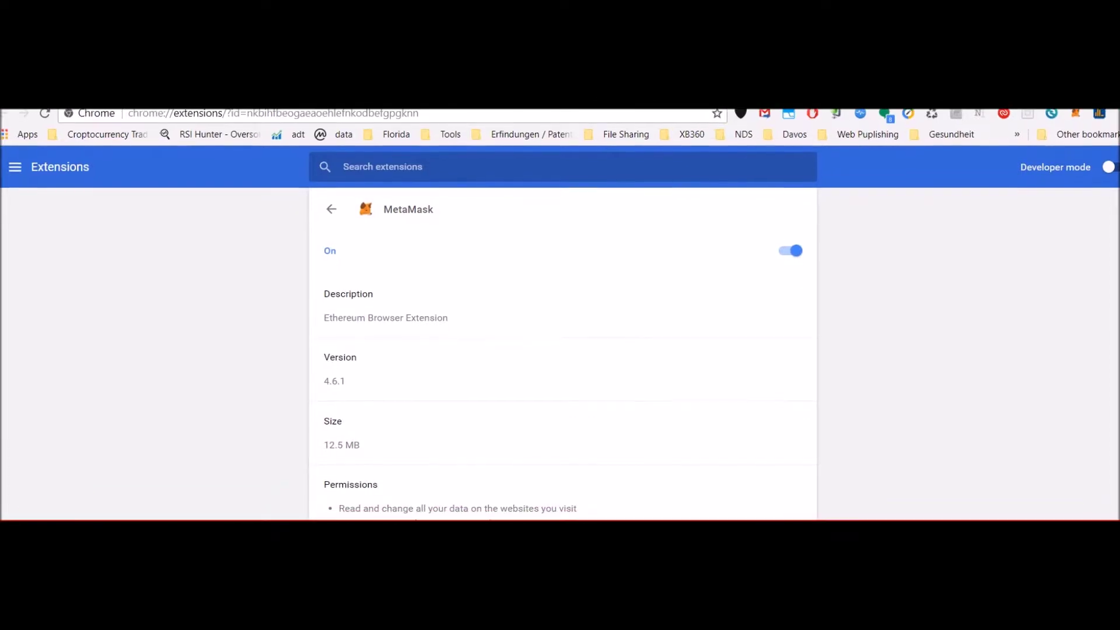
right_click(1067, 124)
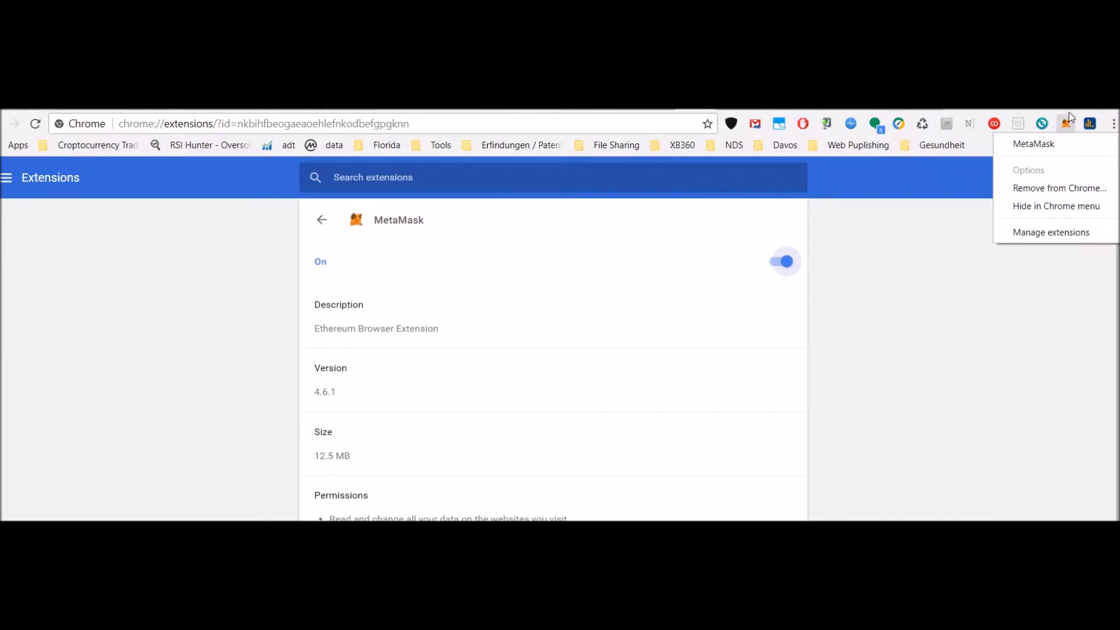
Step: Return to the EtherDelta page and check the connection type of each listed account
left_click(977, 153)
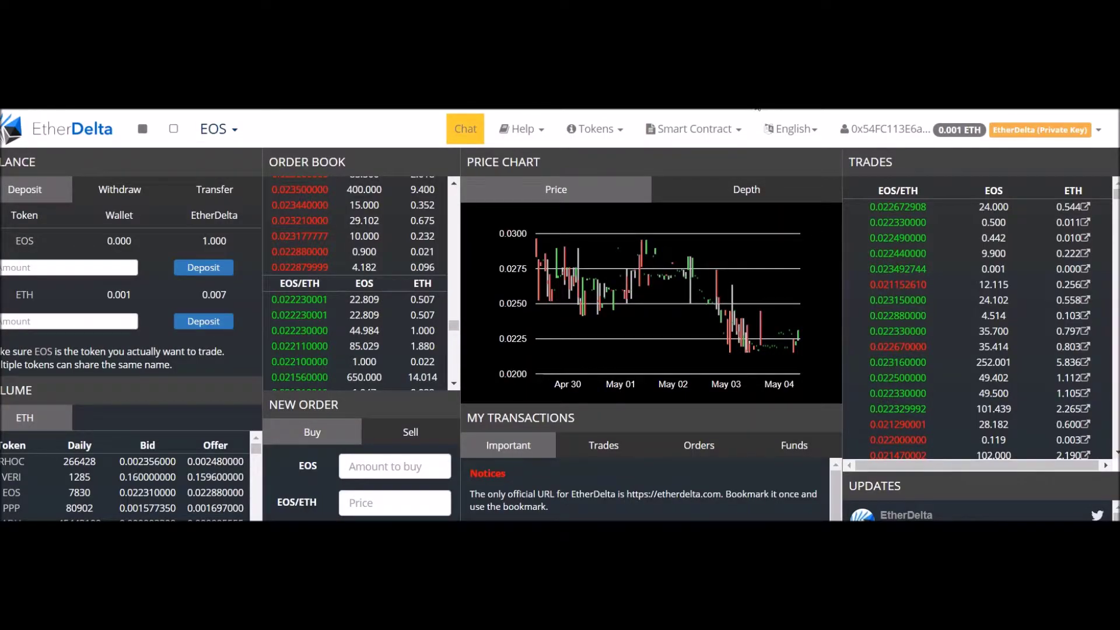
left_click(1071, 132)
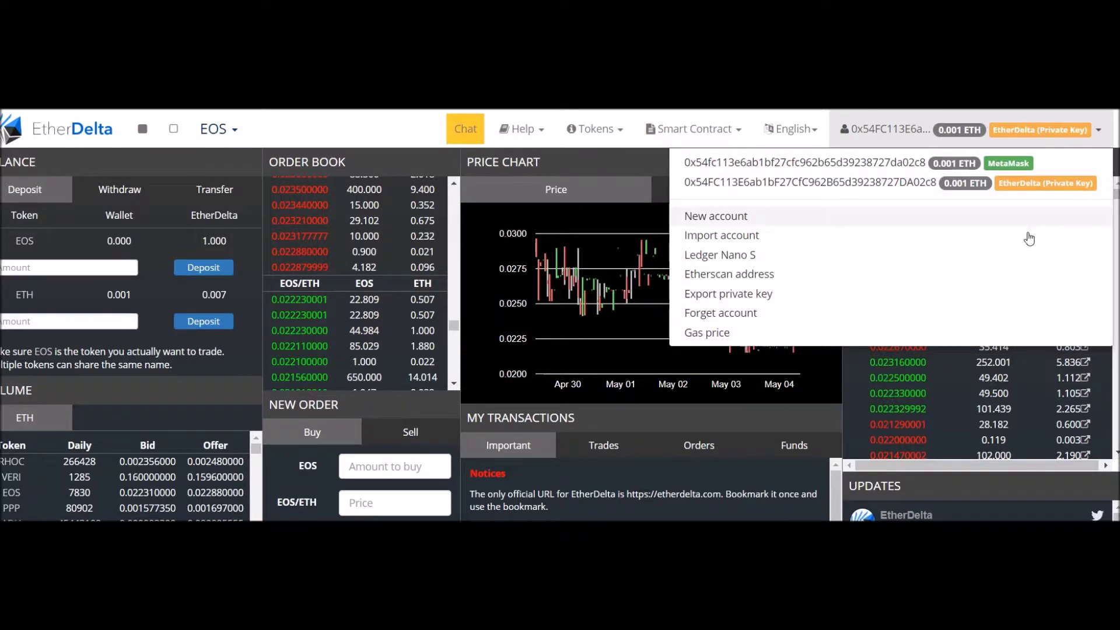
left_click(1099, 130)
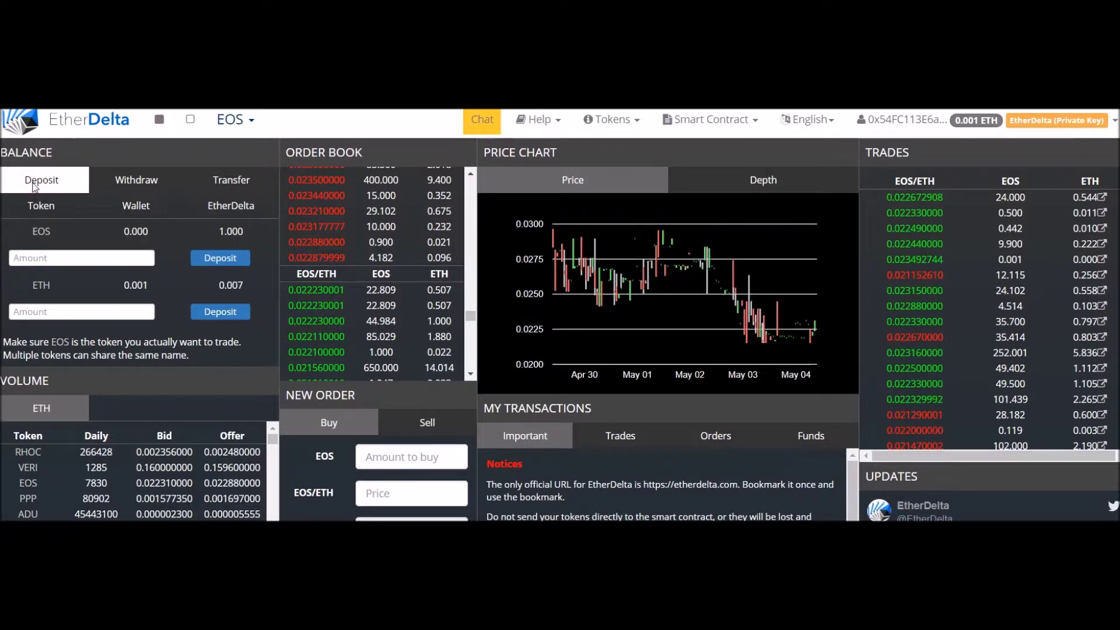
Step: View the Withdraw and Transfer forms for the EOS and ETH balances, and return to the Deposit form
left_click(137, 182)
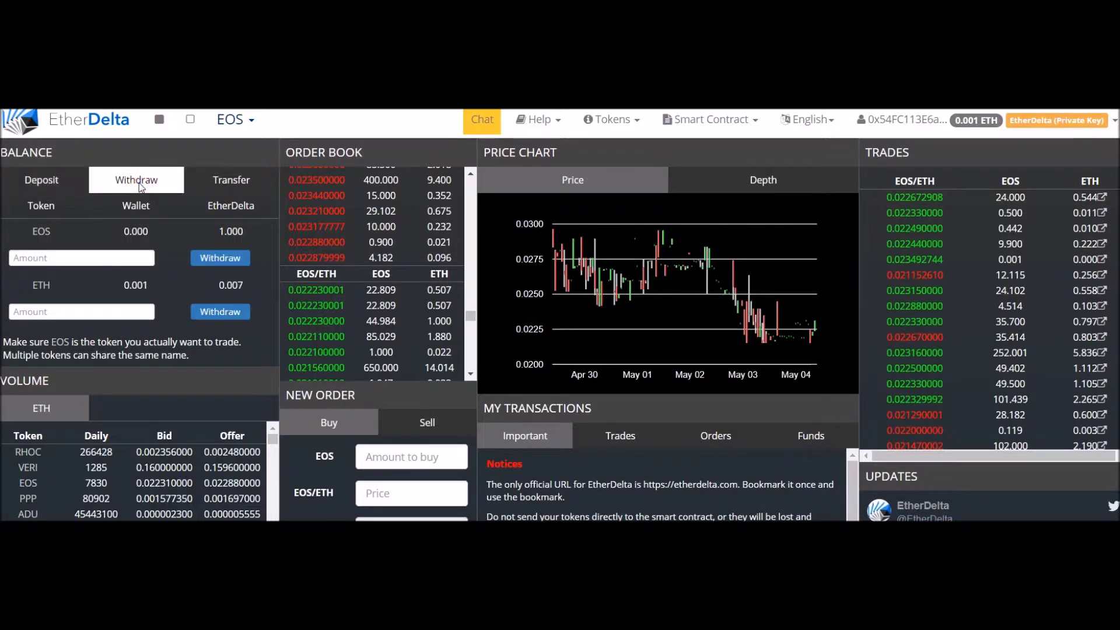
left_click(203, 183)
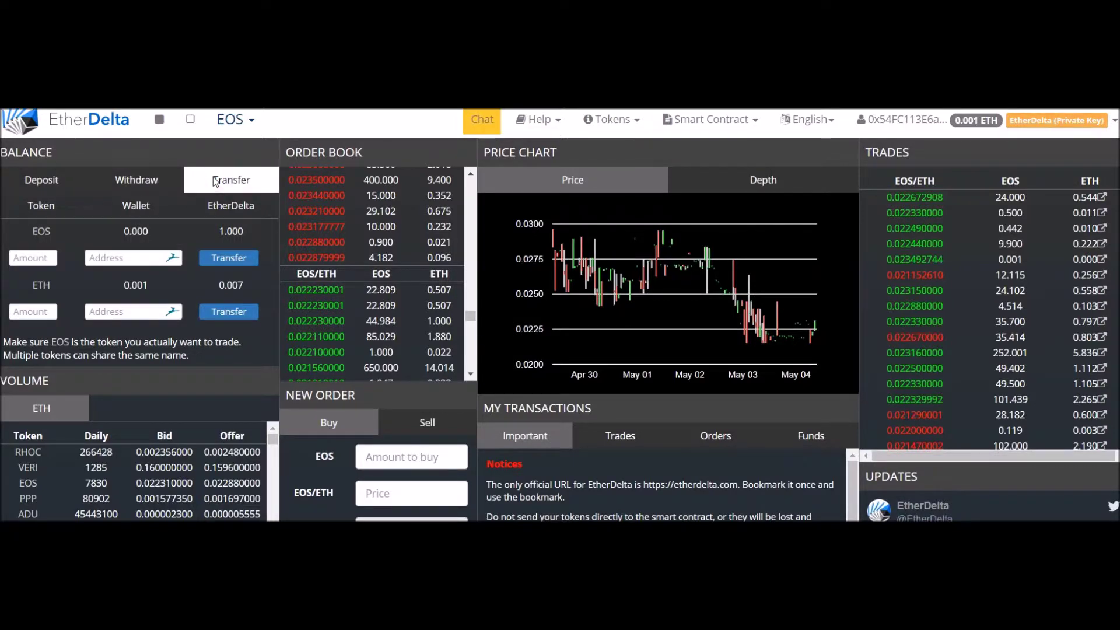
left_click(146, 186)
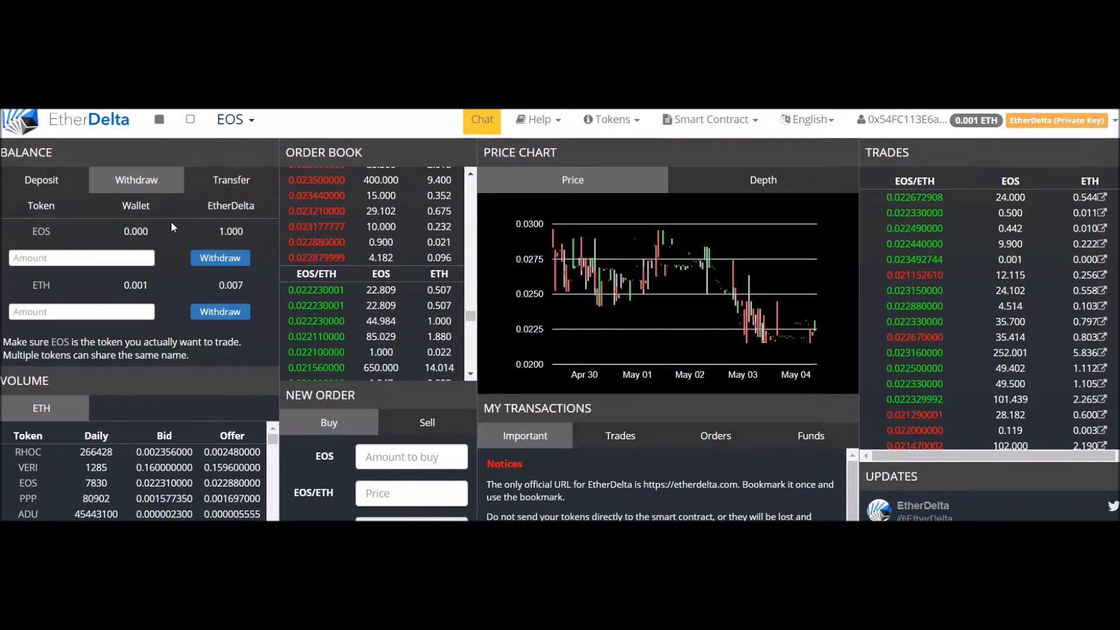
mouse_move(151, 204)
mouse_move(224, 207)
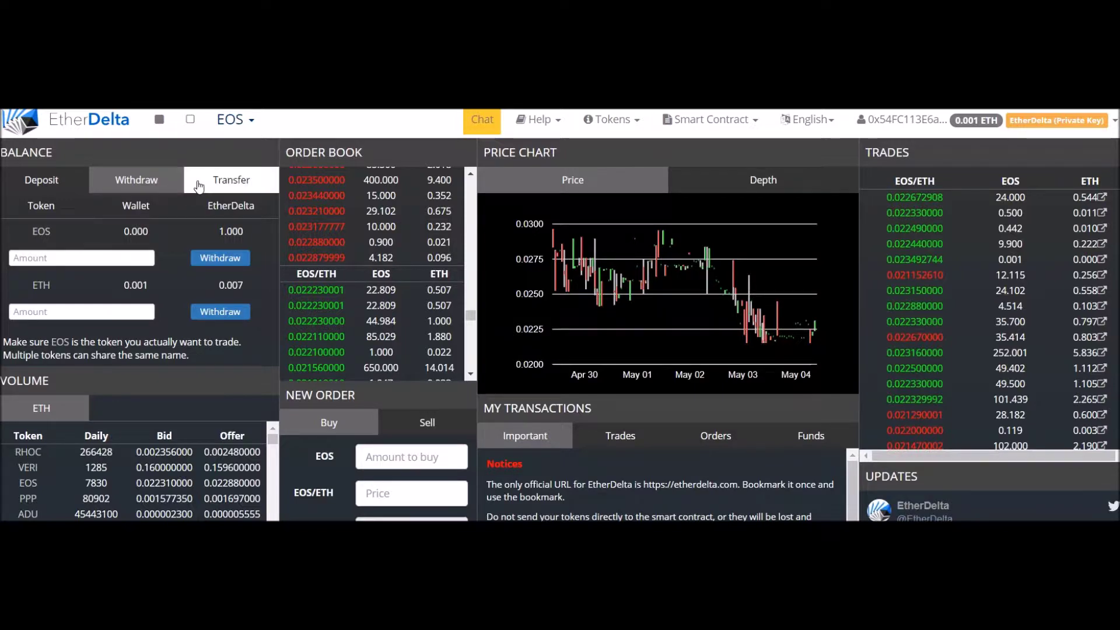
left_click(41, 183)
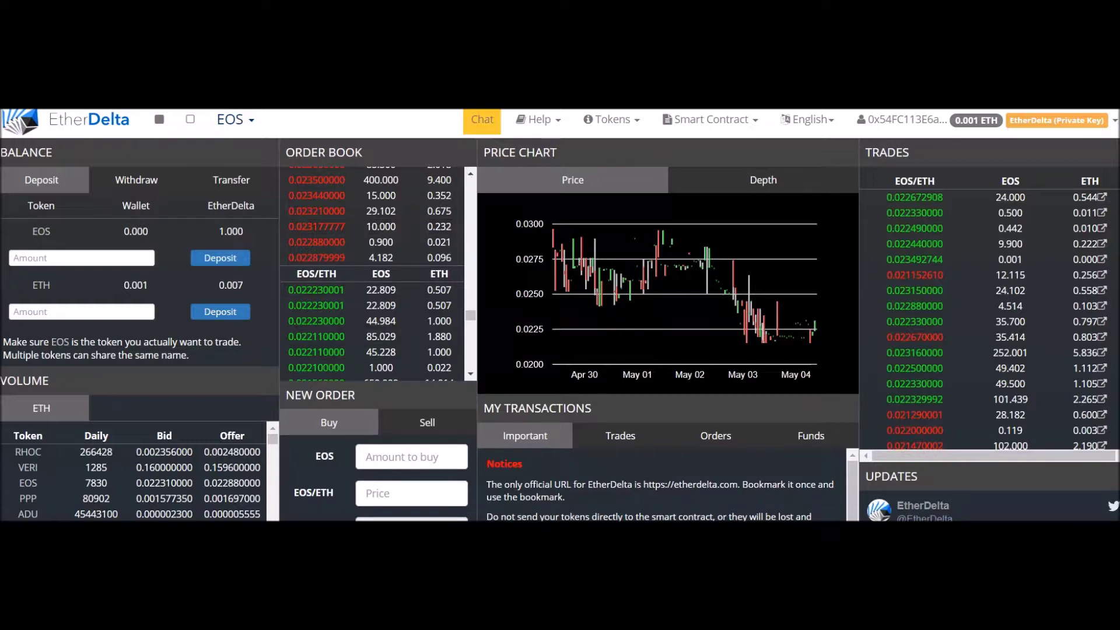
Step: Fill in a new buy order for 1 EOS at an EOS/ETH price of 0.022
scroll(450, 485, "down", 2)
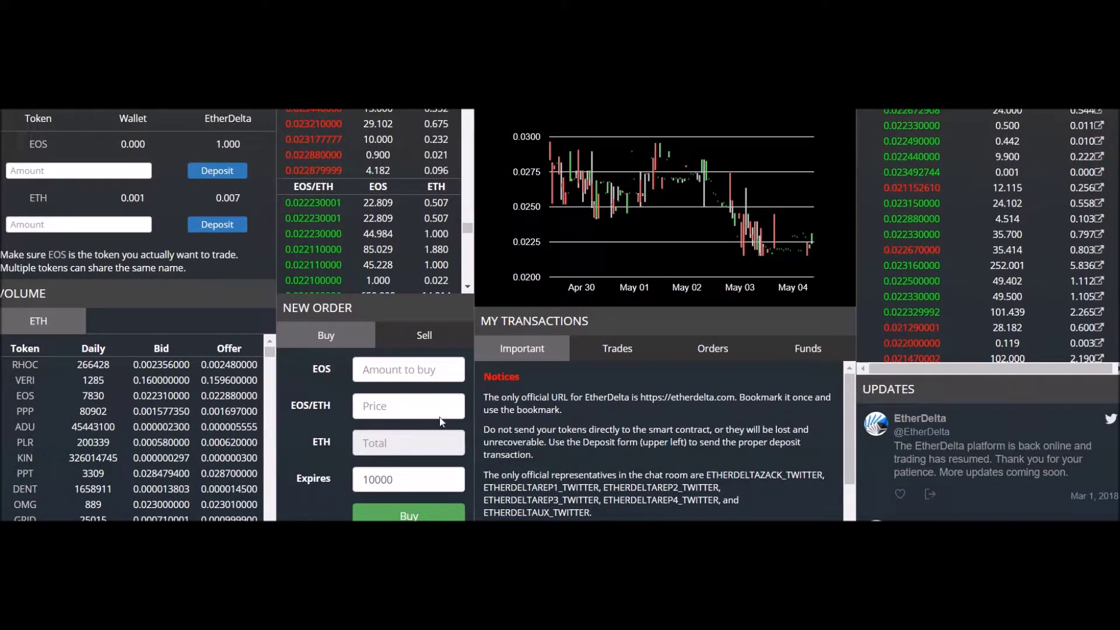
left_click(401, 371)
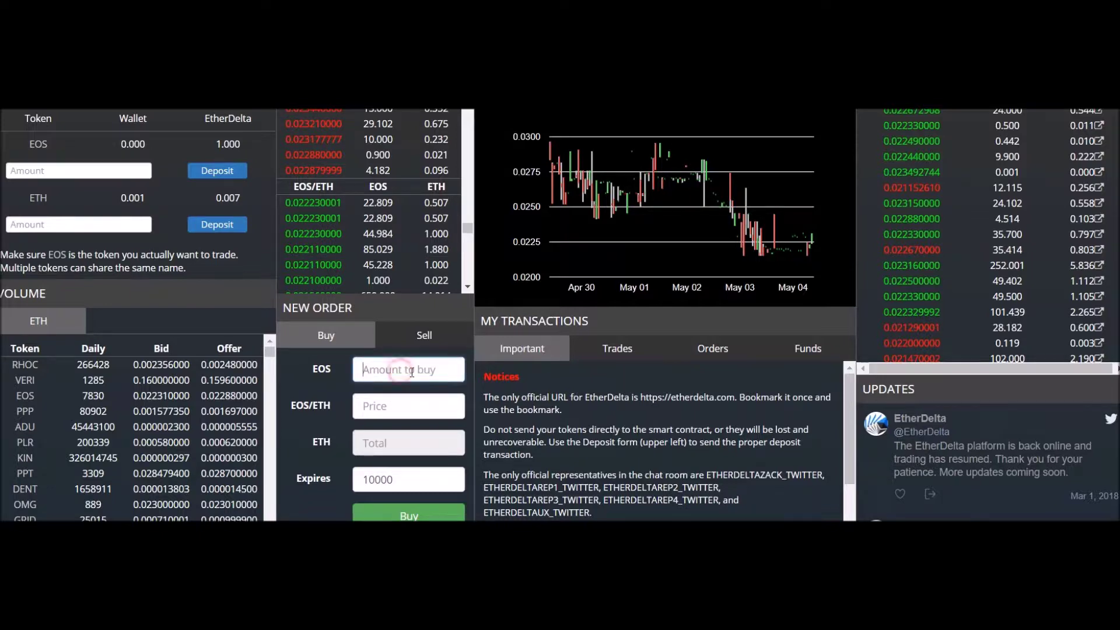
type("1")
left_click(432, 406)
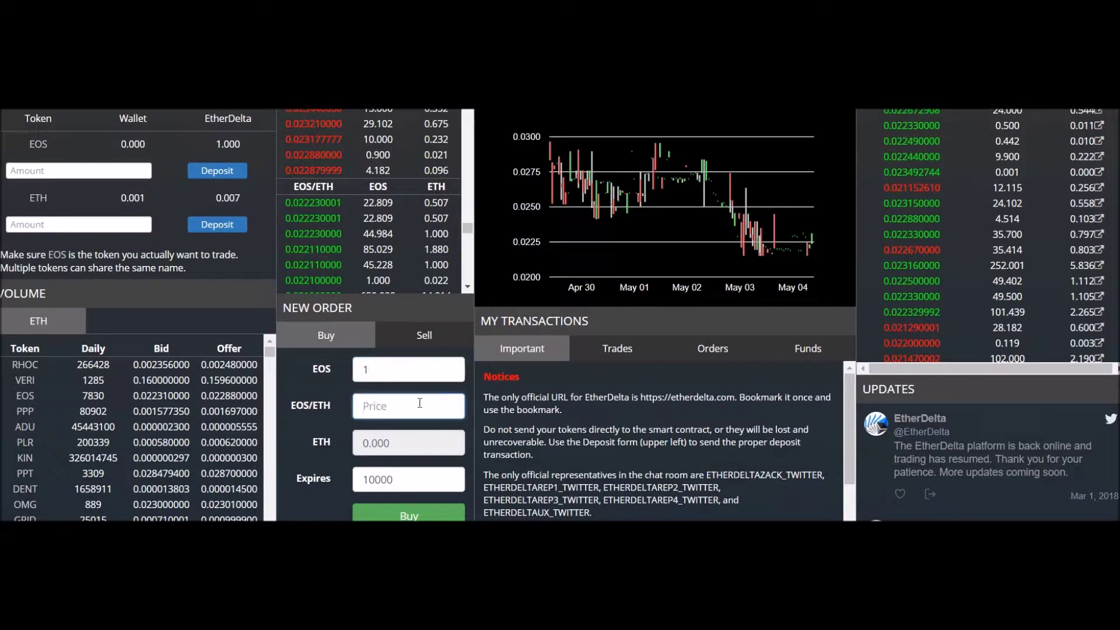
type("0.022")
key("Tab")
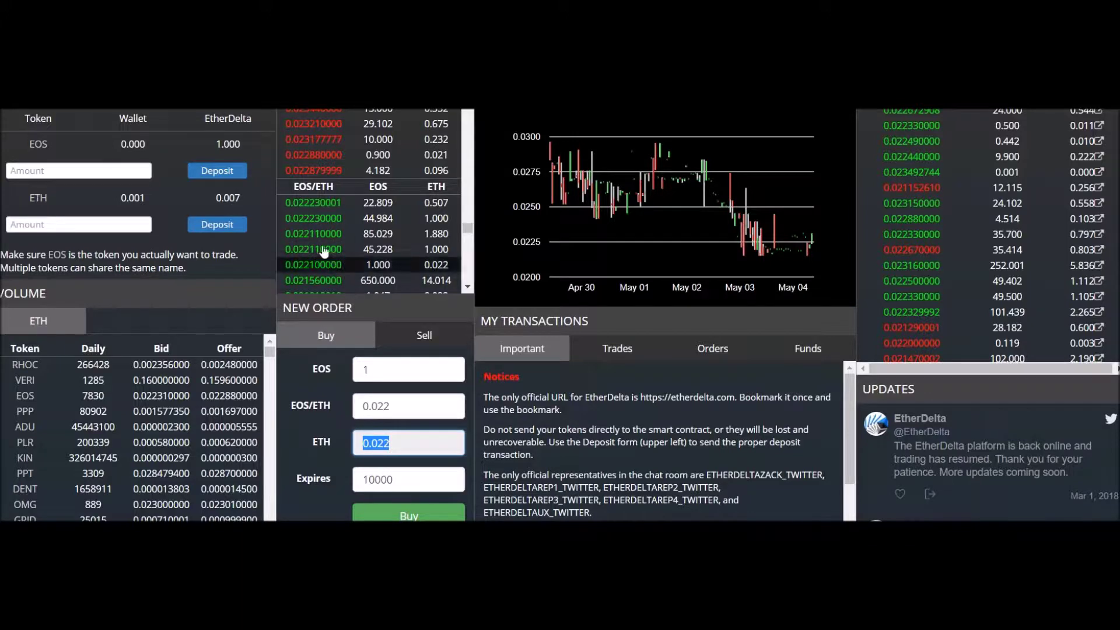
Step: Look through the EOS/ETH order book and examine the buy and sell offers around the market price
scroll(318, 210, "down", 3)
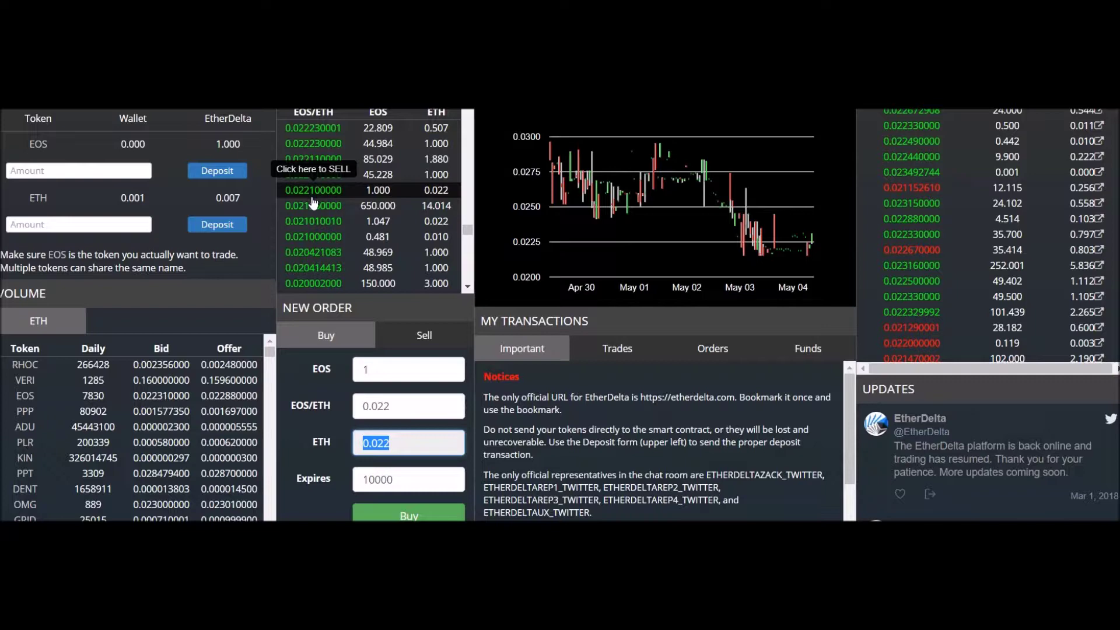
scroll(315, 207, "down", 1)
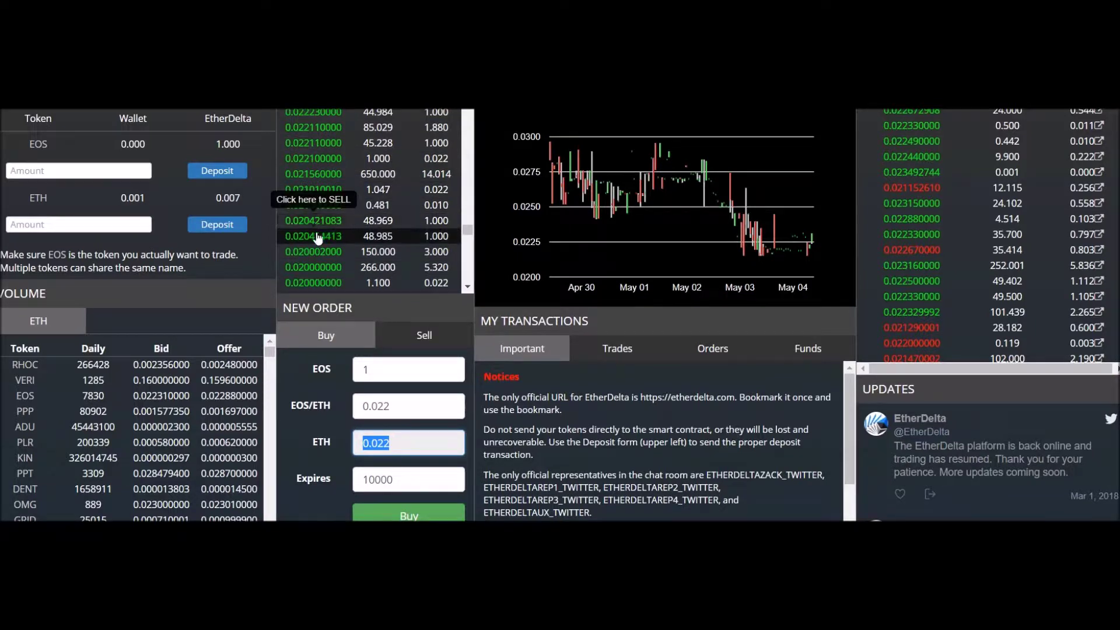
scroll(349, 228, "up", 3)
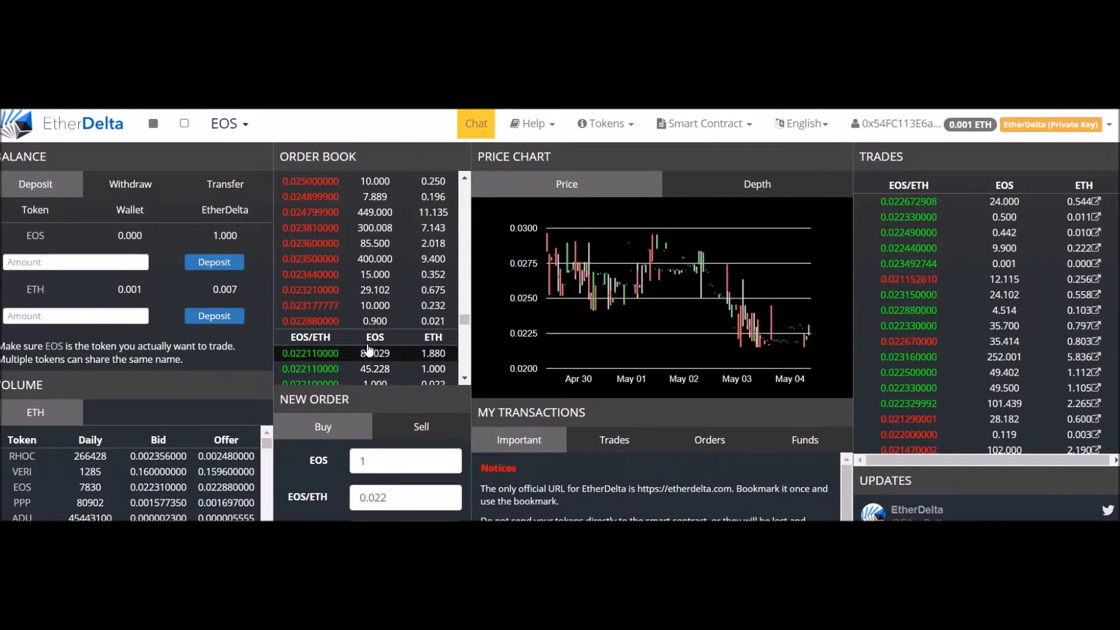
scroll(369, 349, "down", 1)
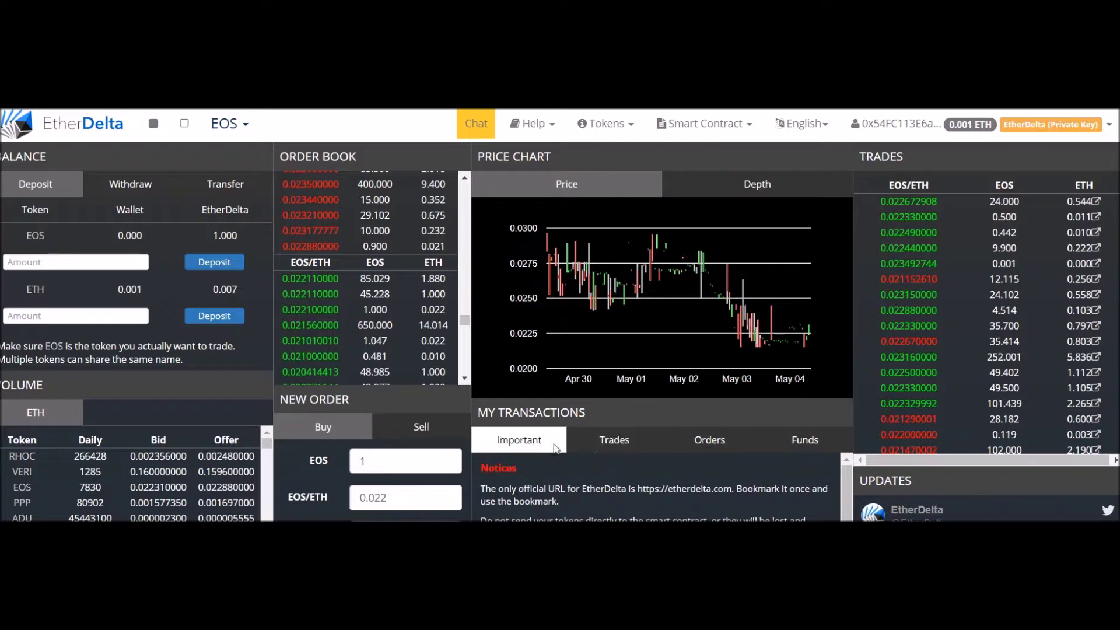
Step: View the account's own recent trades and open orders in the transactions section
left_click(616, 443)
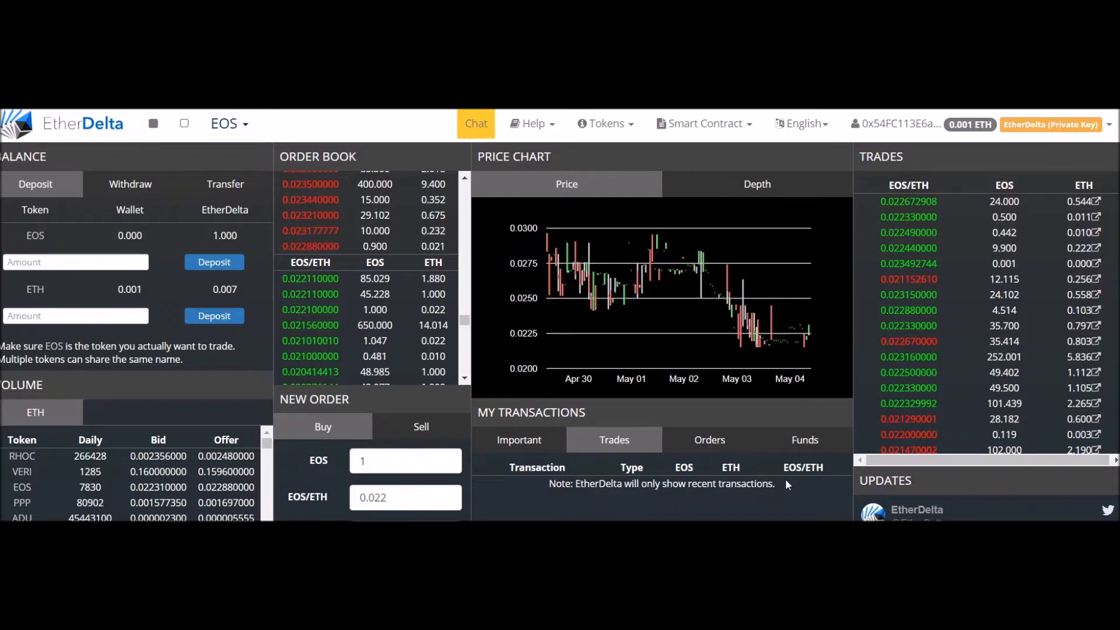
left_click(724, 444)
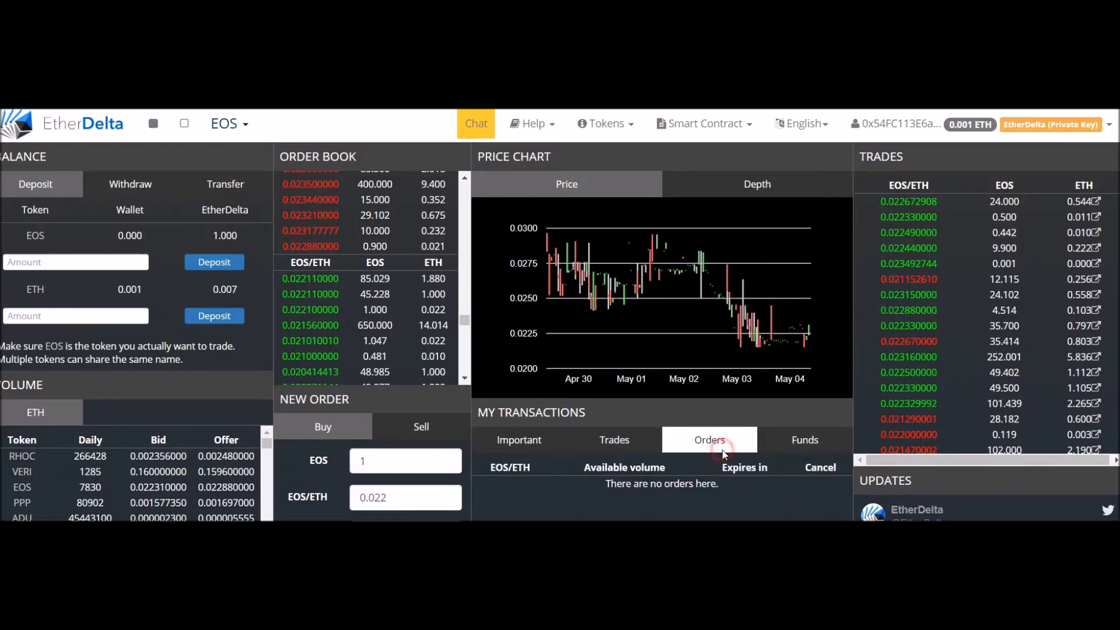
Step: View the account's funds history, its recent trades and the important notices in the transactions section
left_click(828, 443)
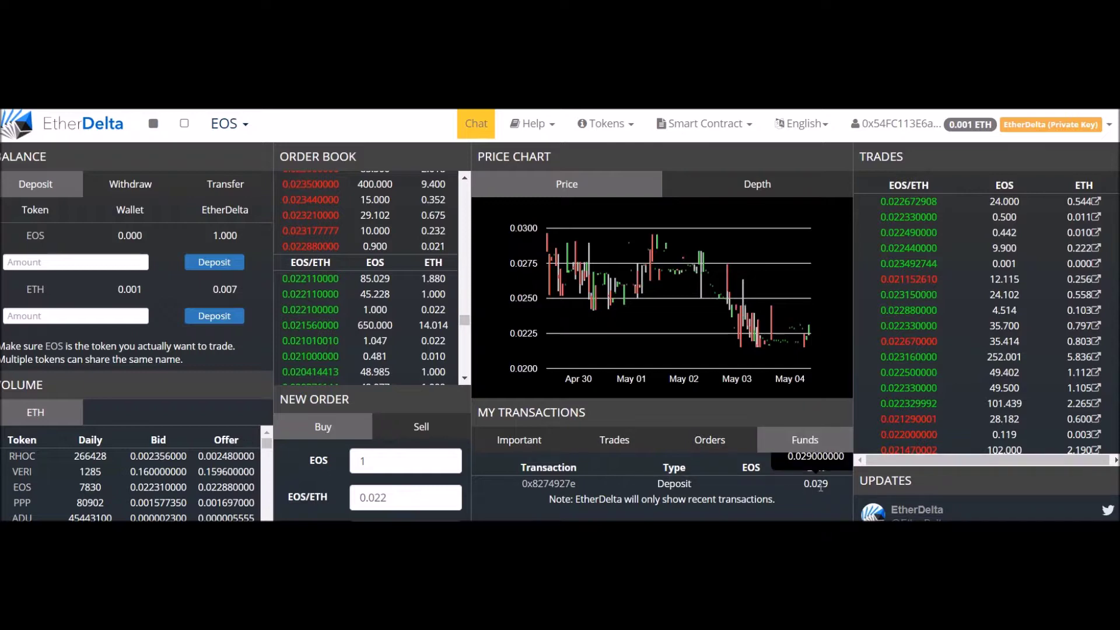
left_click(615, 439)
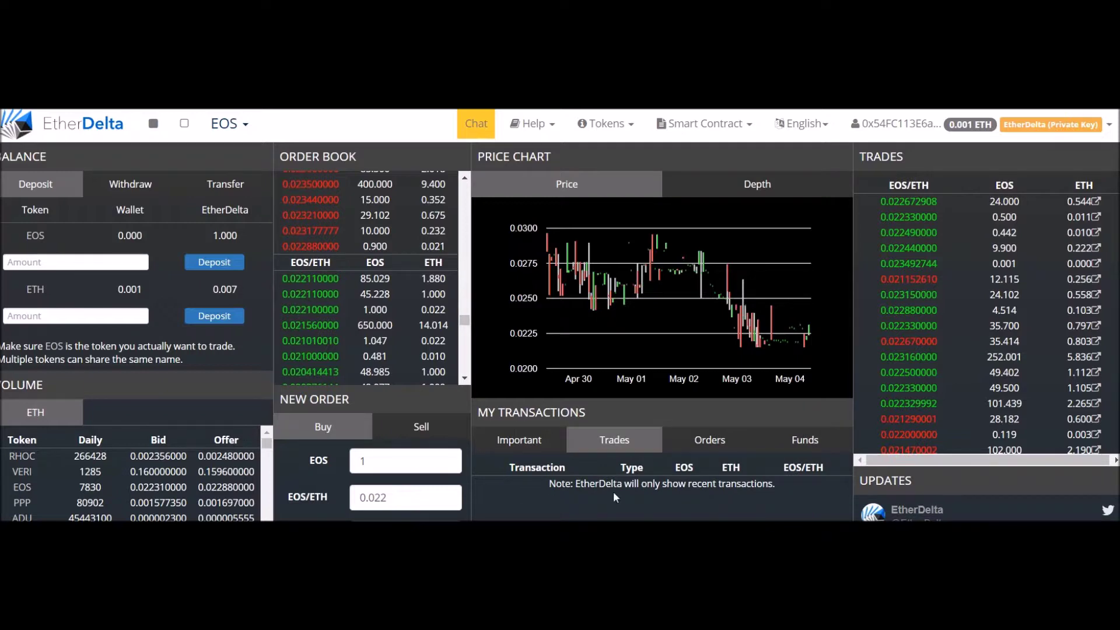
left_click(497, 442)
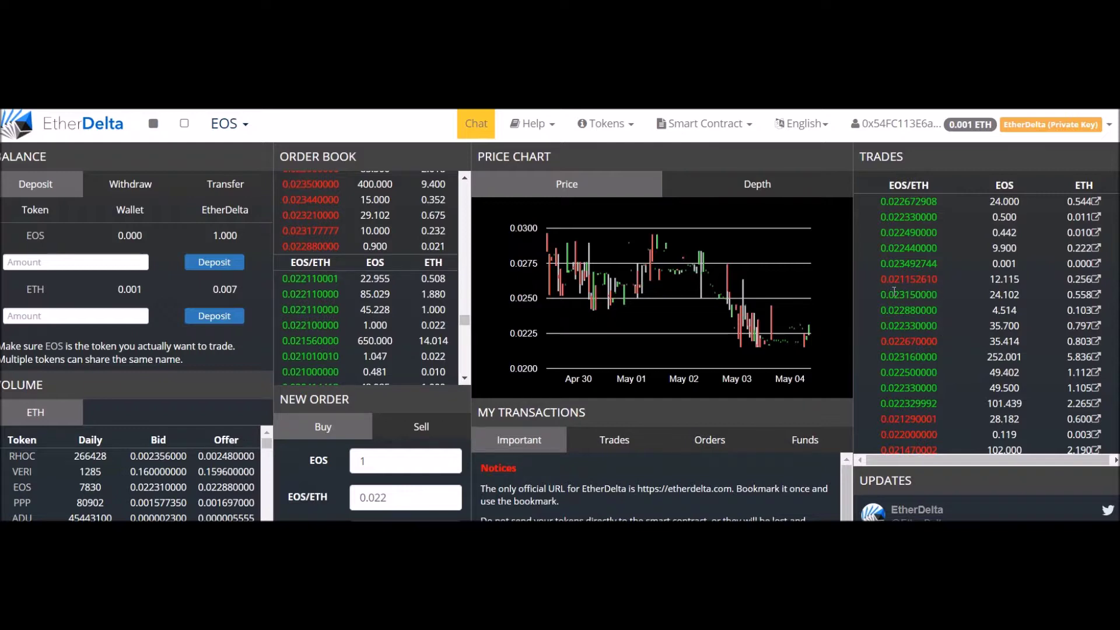
Step: Examine the prices of the latest EOS/ETH trades in the market's trade list
left_click_drag(893, 280, 915, 293)
left_click_drag(888, 263, 916, 263)
left_click(910, 293)
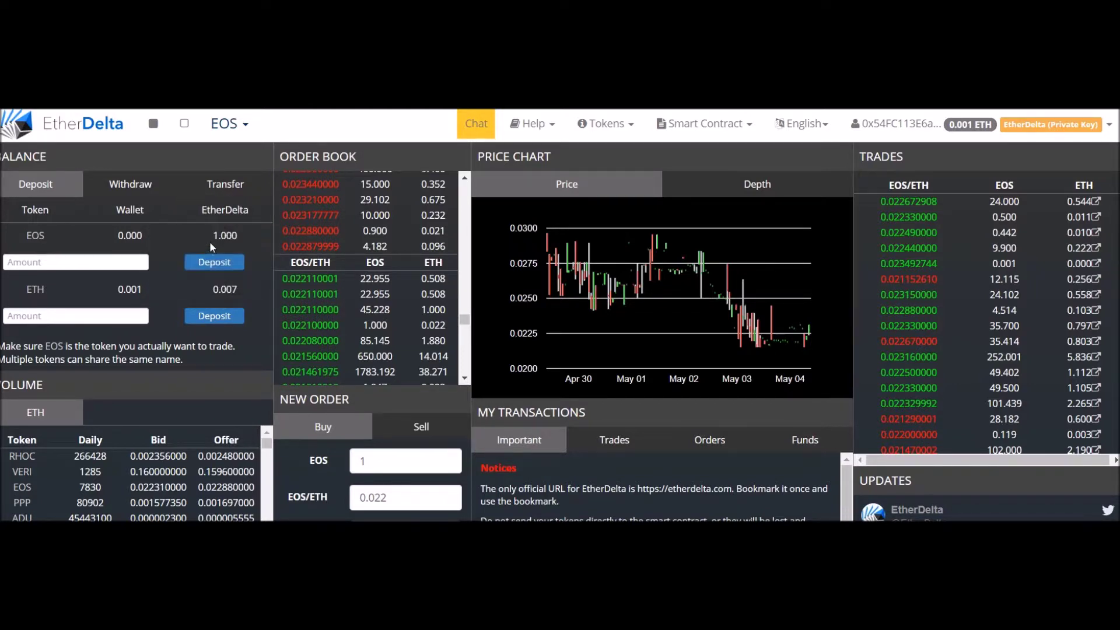
Step: Try to withdraw 1 EOS from the EtherDelta balance to the wallet, and dismiss the error message
left_click(132, 185)
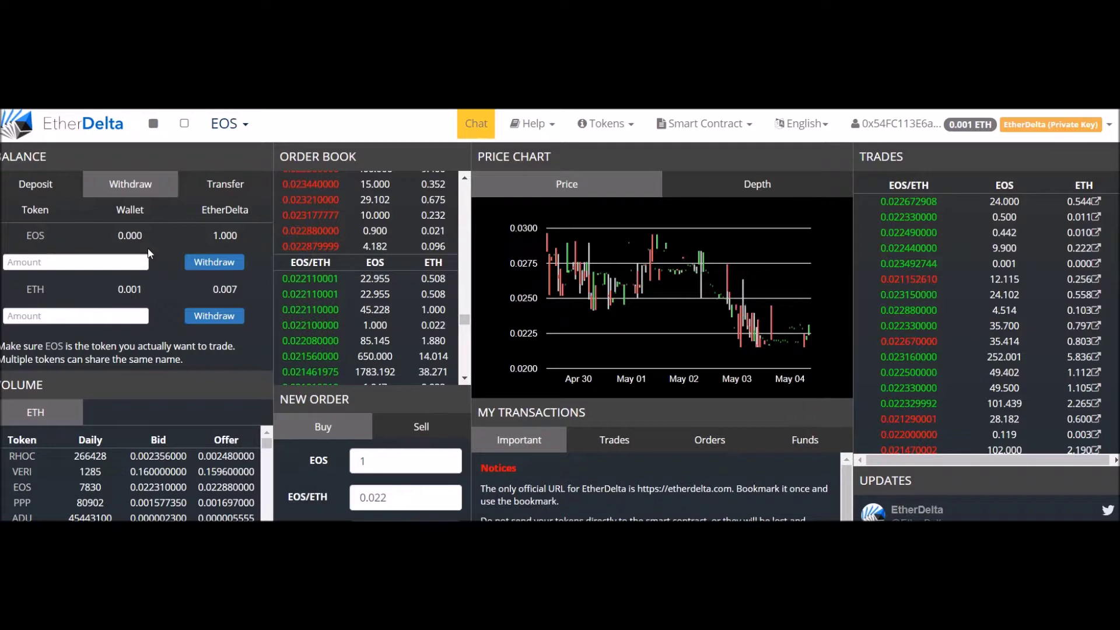
left_click(114, 259)
type("1")
left_click(214, 266)
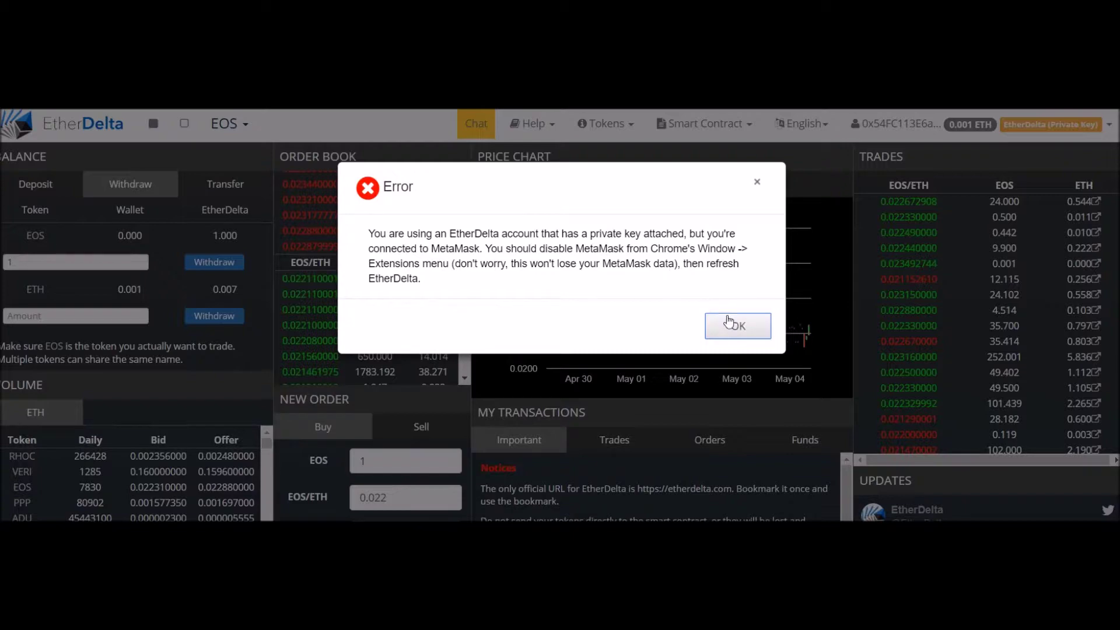
left_click(738, 327)
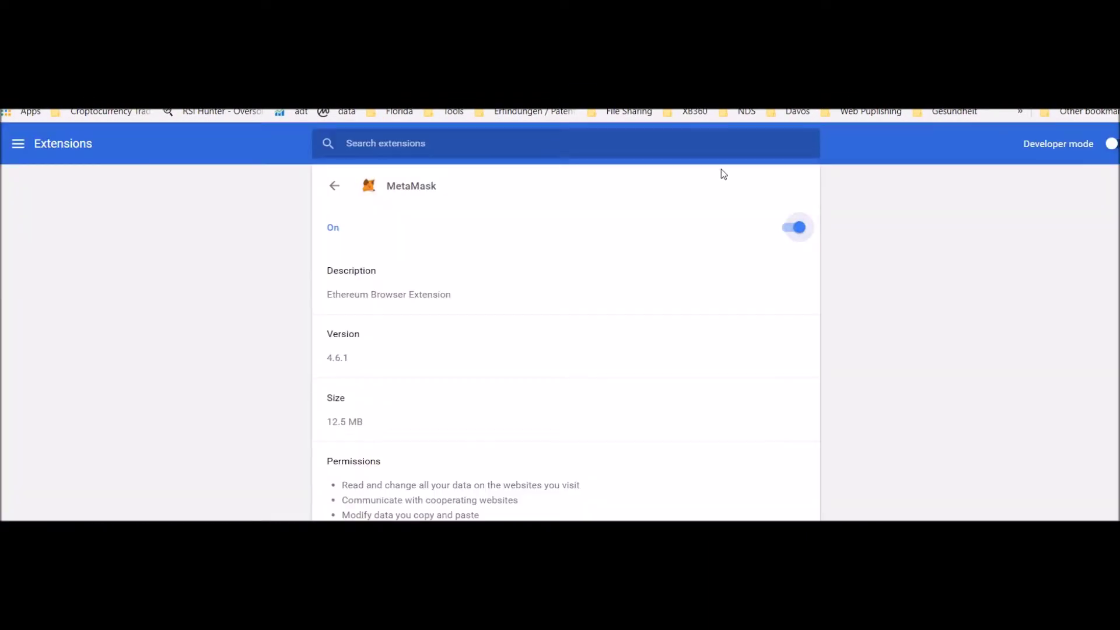
Step: Disable the MetaMask extension in Chrome and try to withdraw 1 EOS from EtherDelta again
left_click(798, 230)
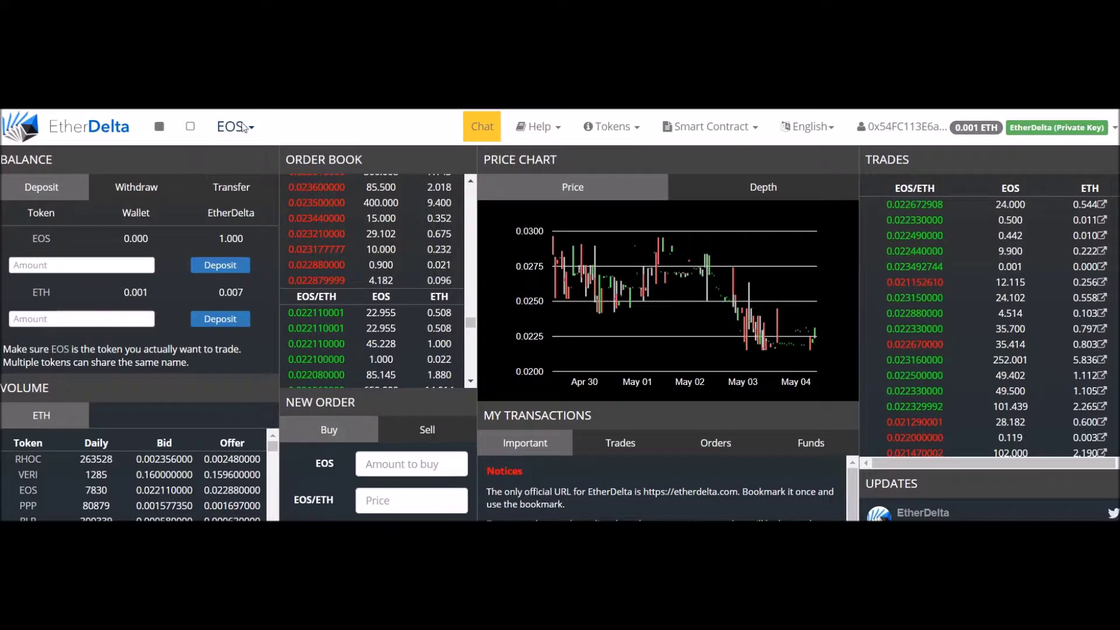
left_click(133, 186)
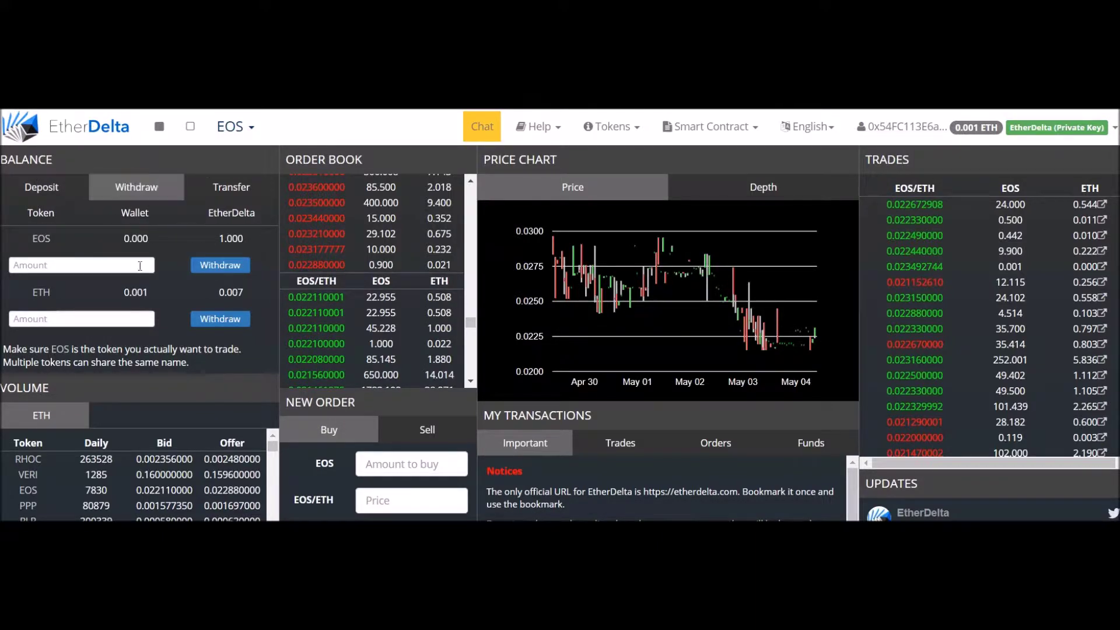
left_click(124, 266)
type("1")
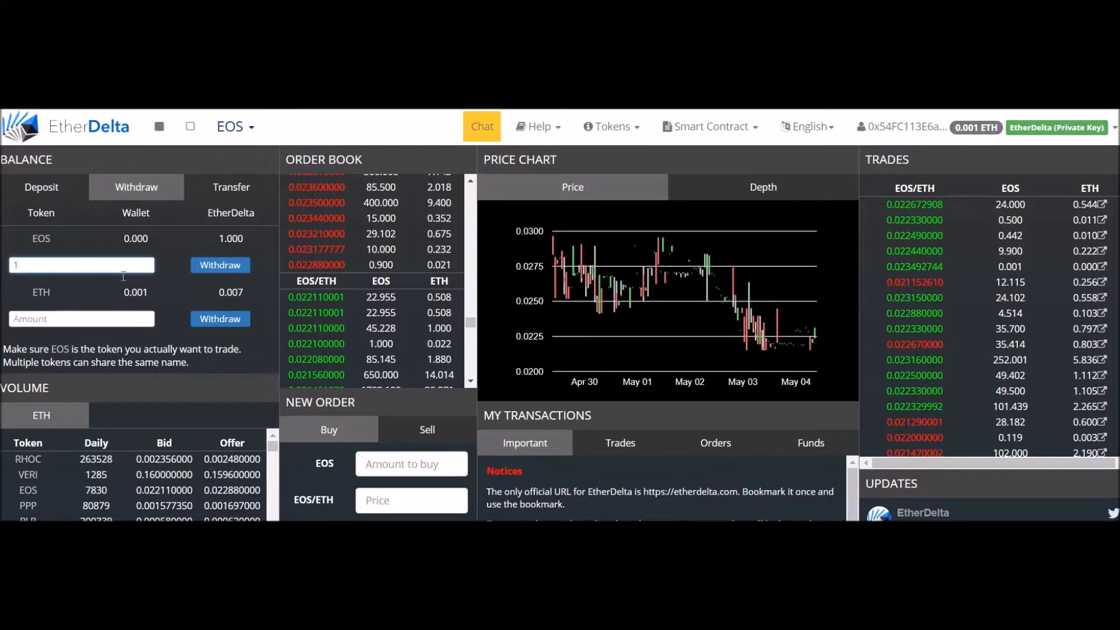
left_click(235, 267)
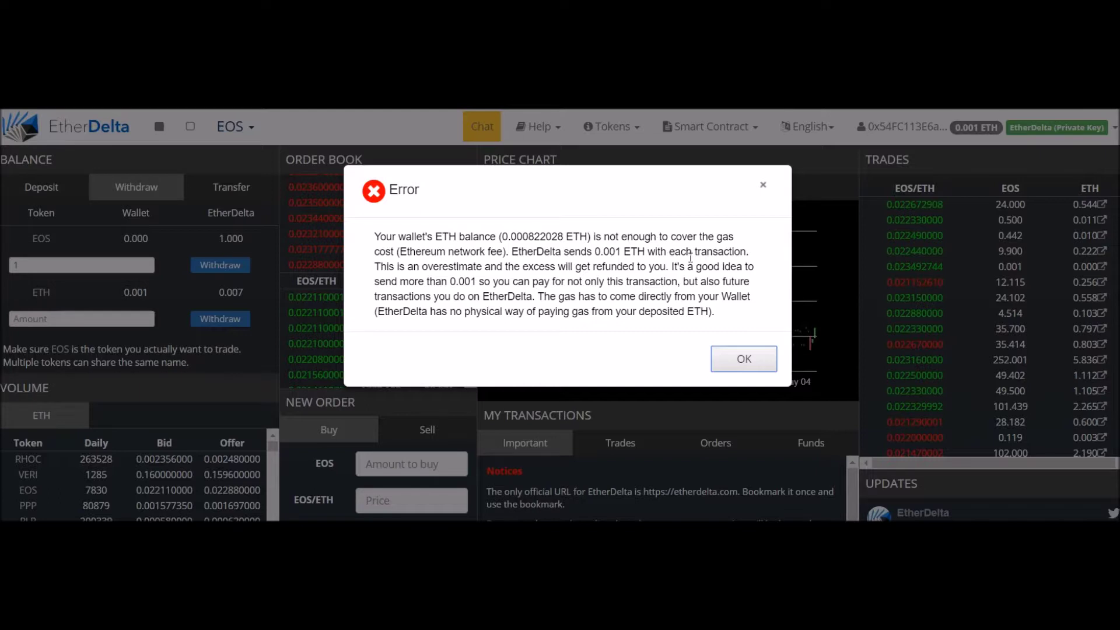
left_click(738, 358)
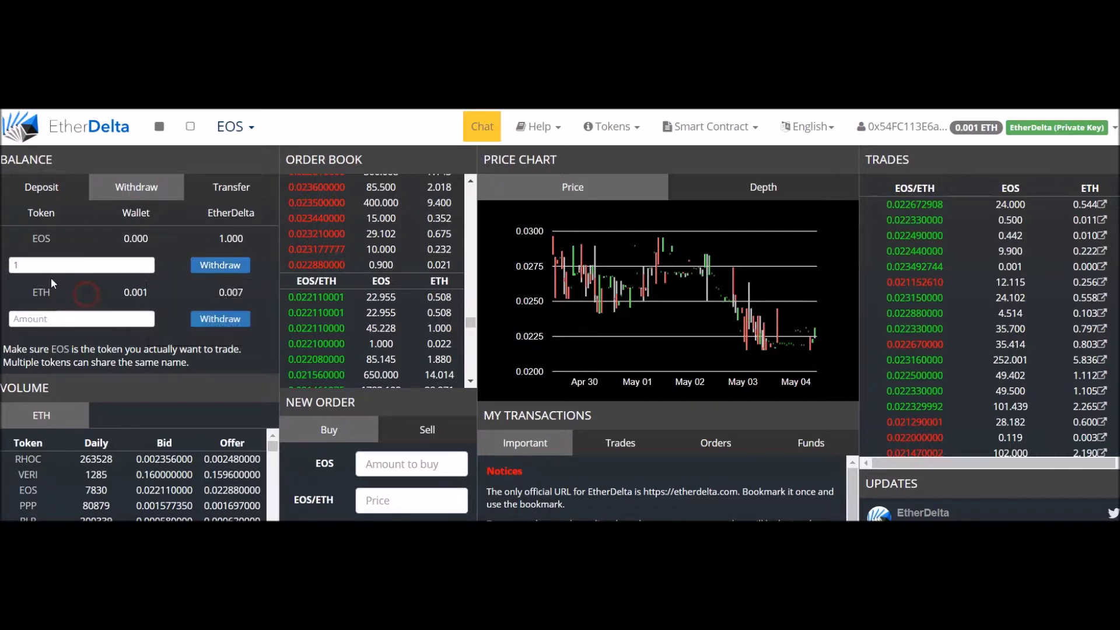
Step: Try to withdraw 0.003 ETH from the EtherDelta balance to the wallet, and dismiss the error message
mouse_move(134, 293)
mouse_move(240, 294)
mouse_move(232, 217)
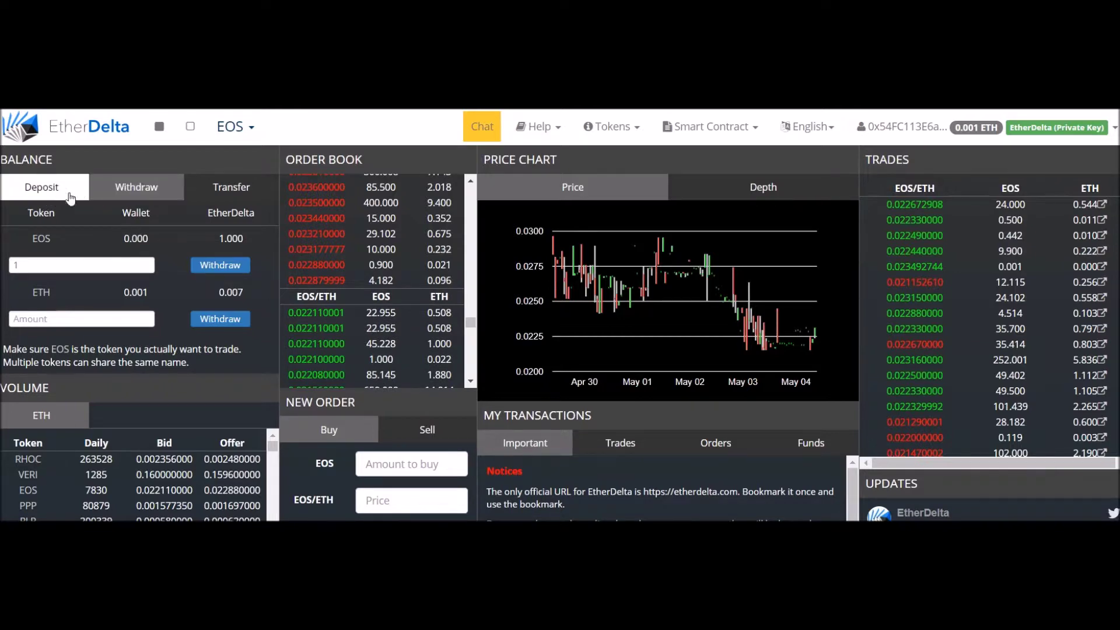
mouse_move(152, 207)
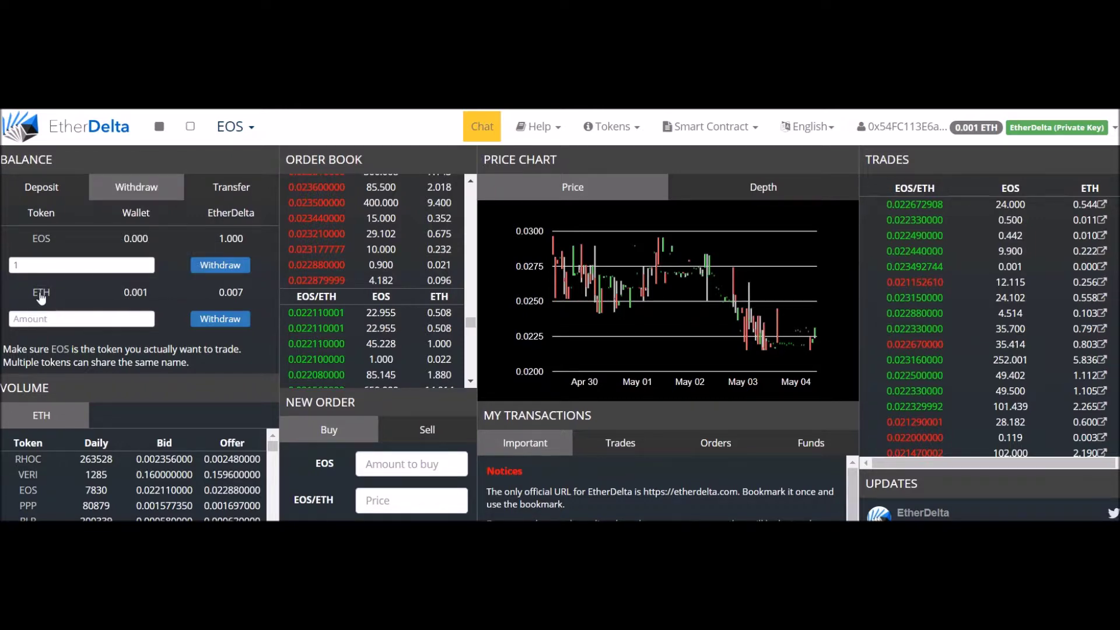
left_click(117, 319)
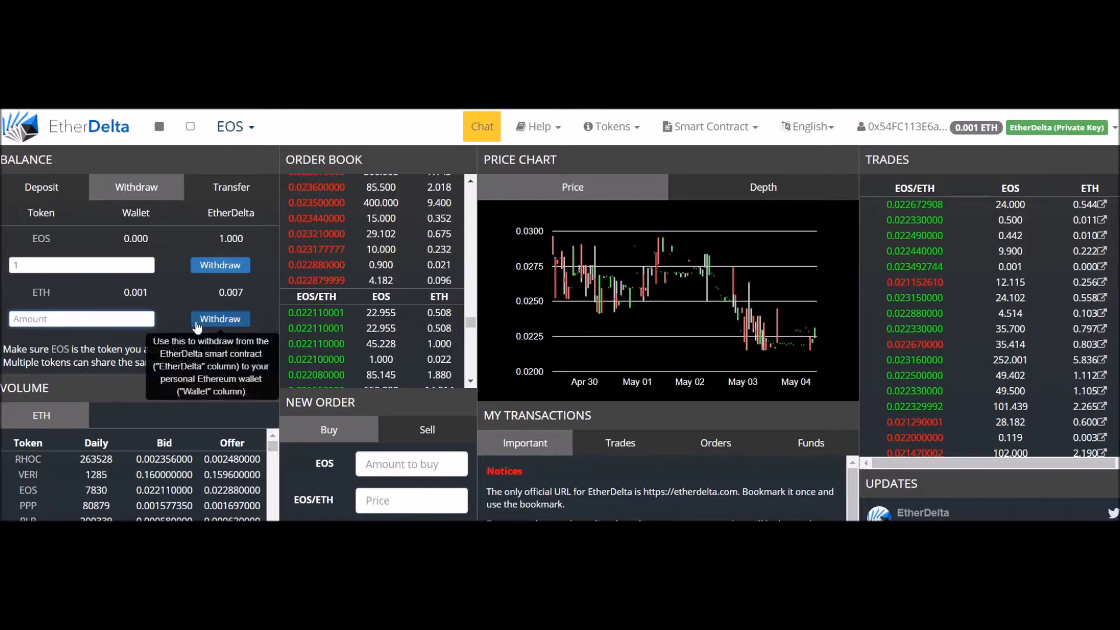
left_click(225, 292)
double_click(233, 293)
key("ctrl+c")
left_click(67, 319)
key("ctrl+v")
key("BackSpace")
type("2")
key("BackSpace")
type("3")
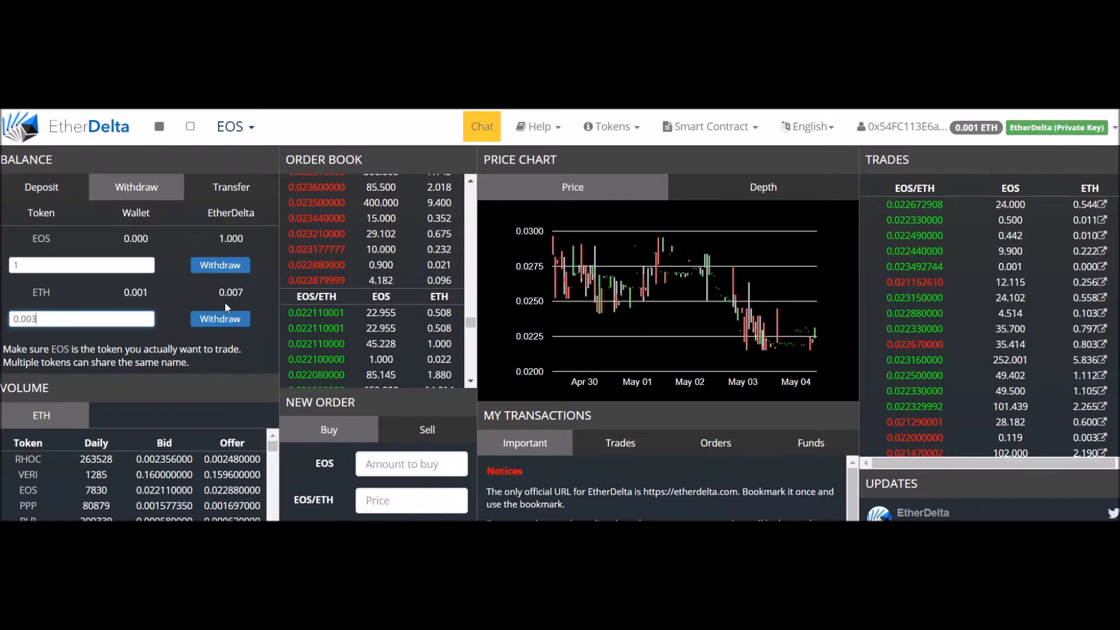
left_click(225, 319)
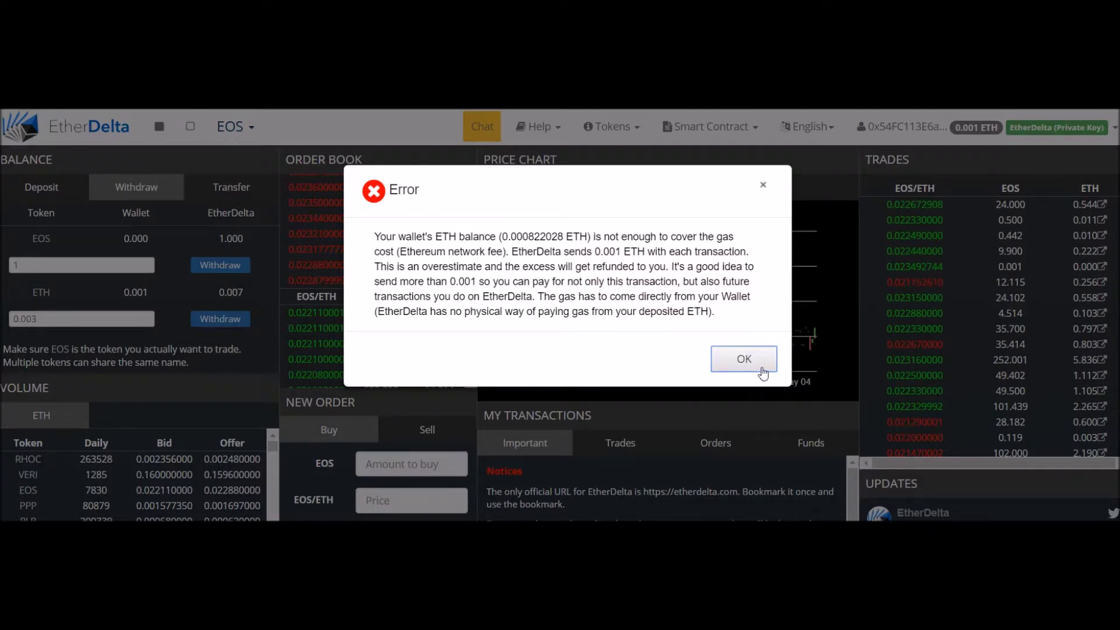
left_click(760, 371)
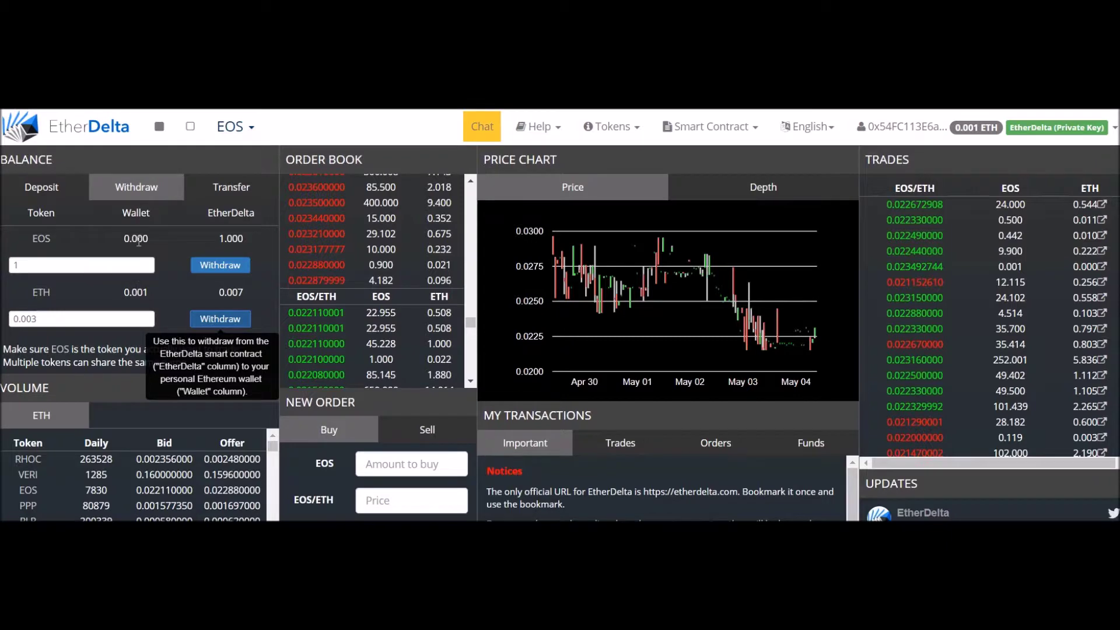
mouse_move(139, 294)
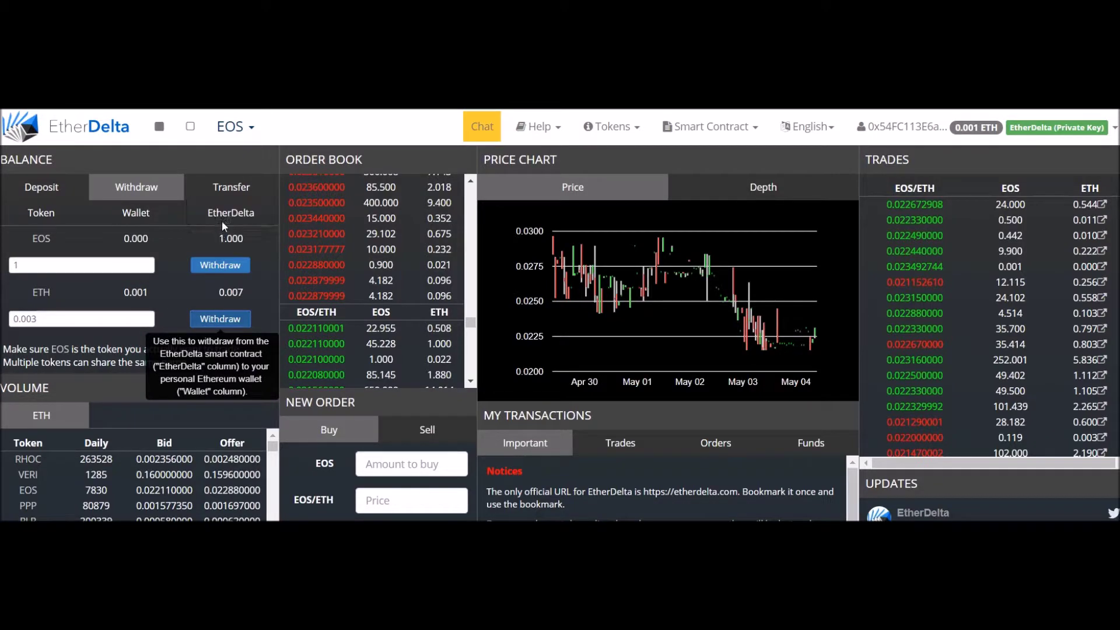
mouse_move(224, 219)
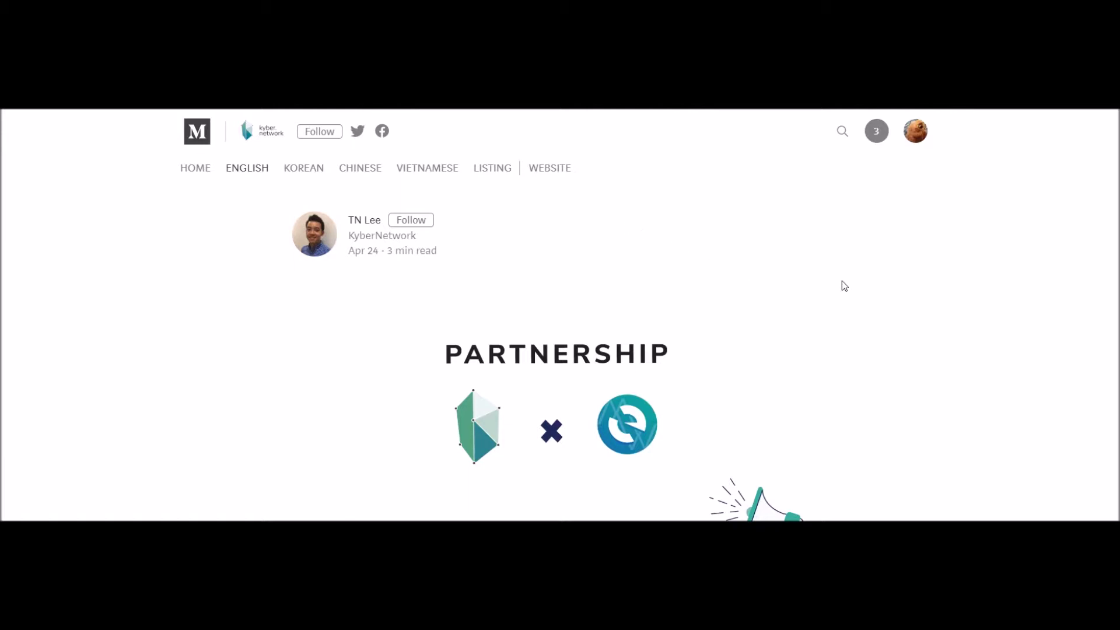
Step: Skim the Medium article about Kyber Network's integration with MyEtherWallet, down to the swap link
scroll(833, 292, "down", 6)
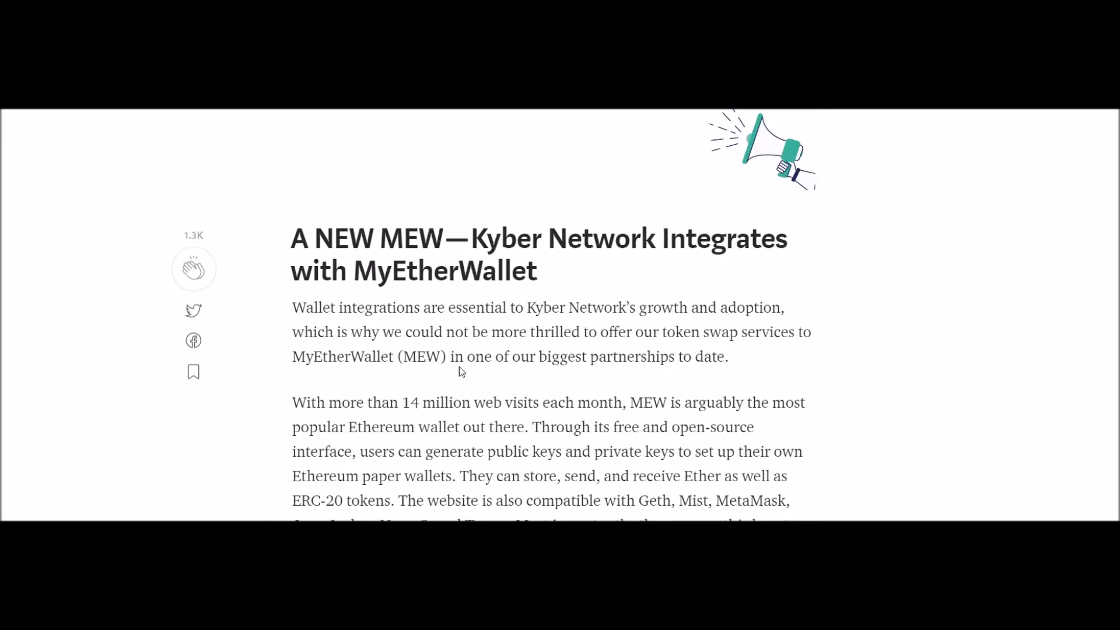
scroll(542, 380, "down", 4)
scroll(720, 358, "down", 4)
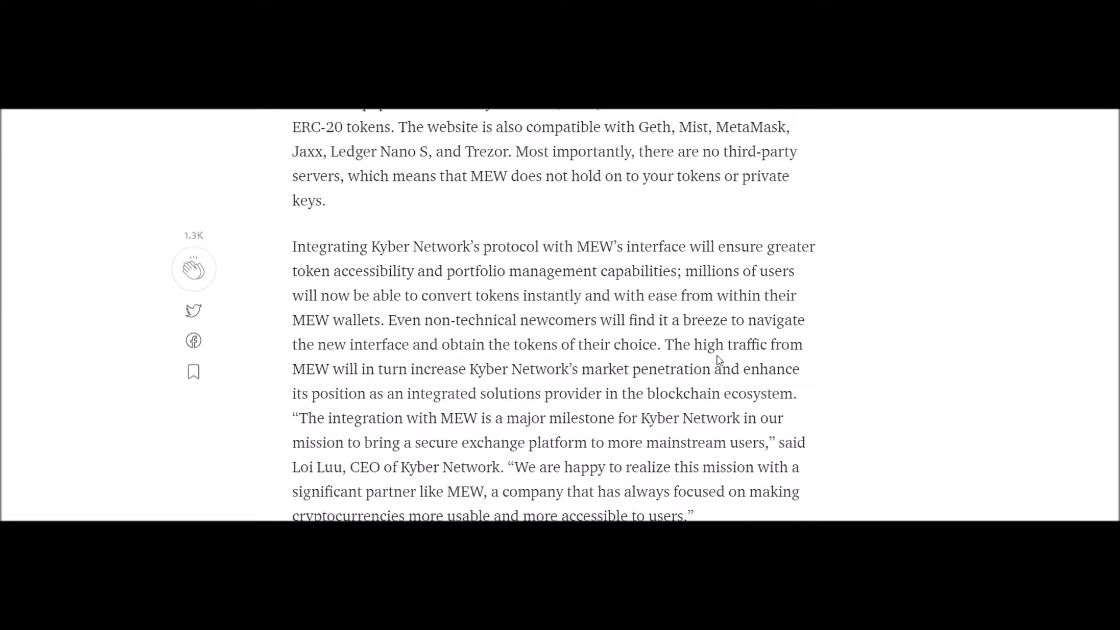
scroll(554, 315, "down", 8)
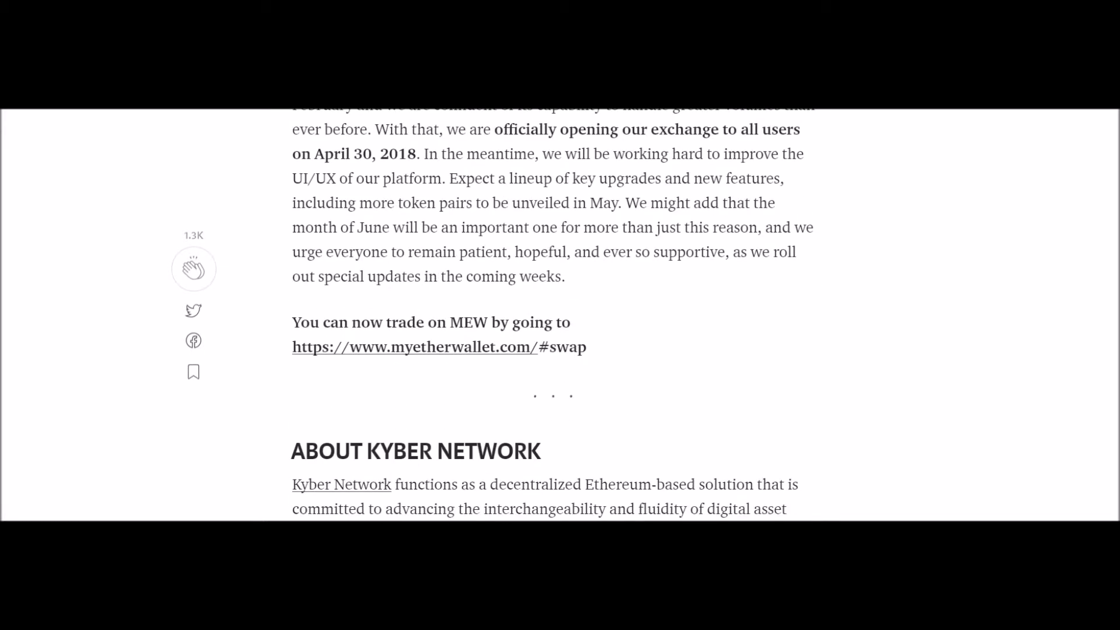
scroll(560, 315, "up", 15)
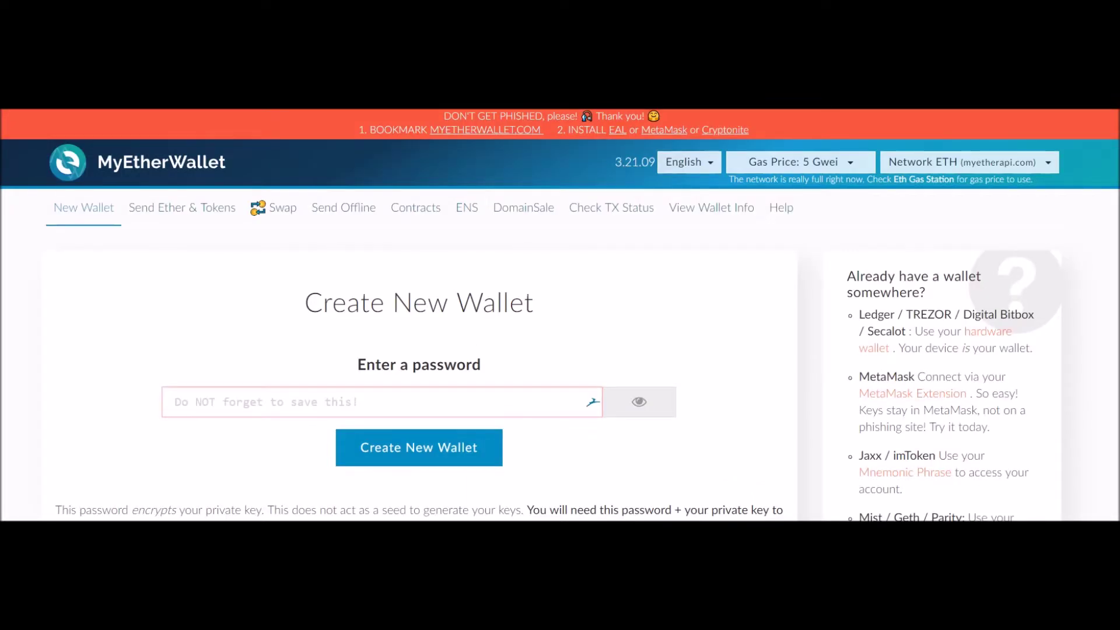
Step: Check the web address of the MyEtherWallet site and open its Swap form
key("F11")
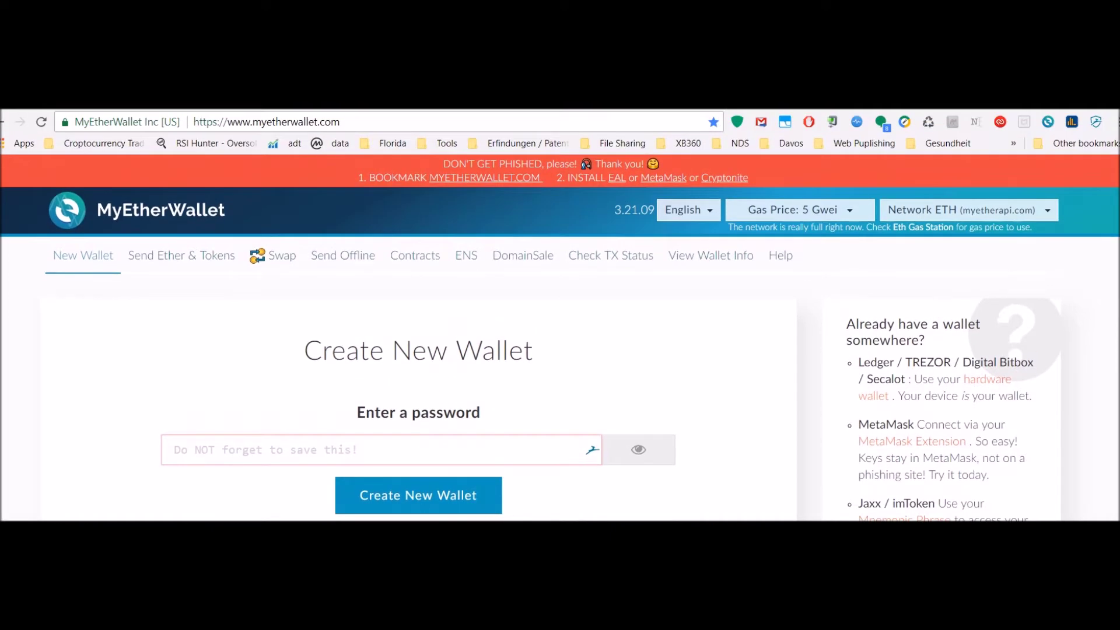
key("F11")
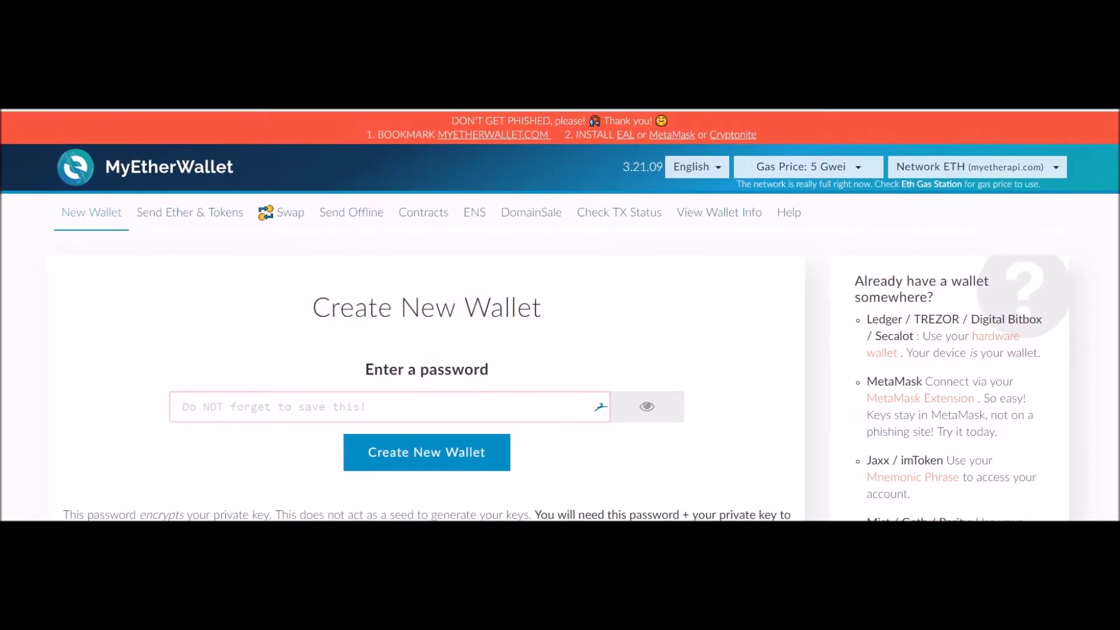
left_click(280, 213)
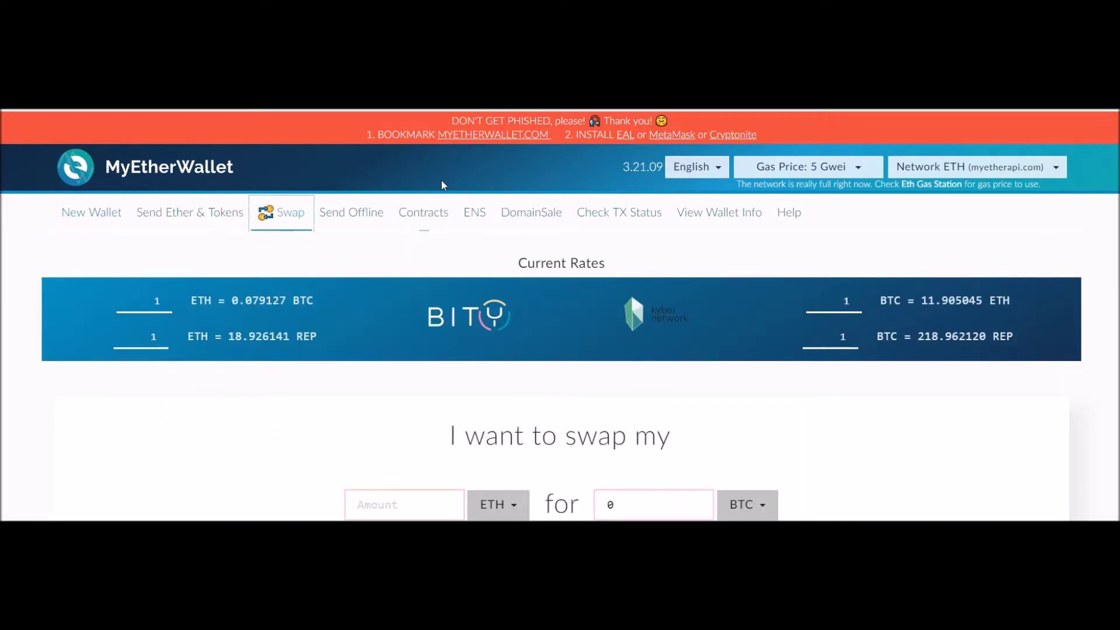
scroll(281, 214, "down", 1)
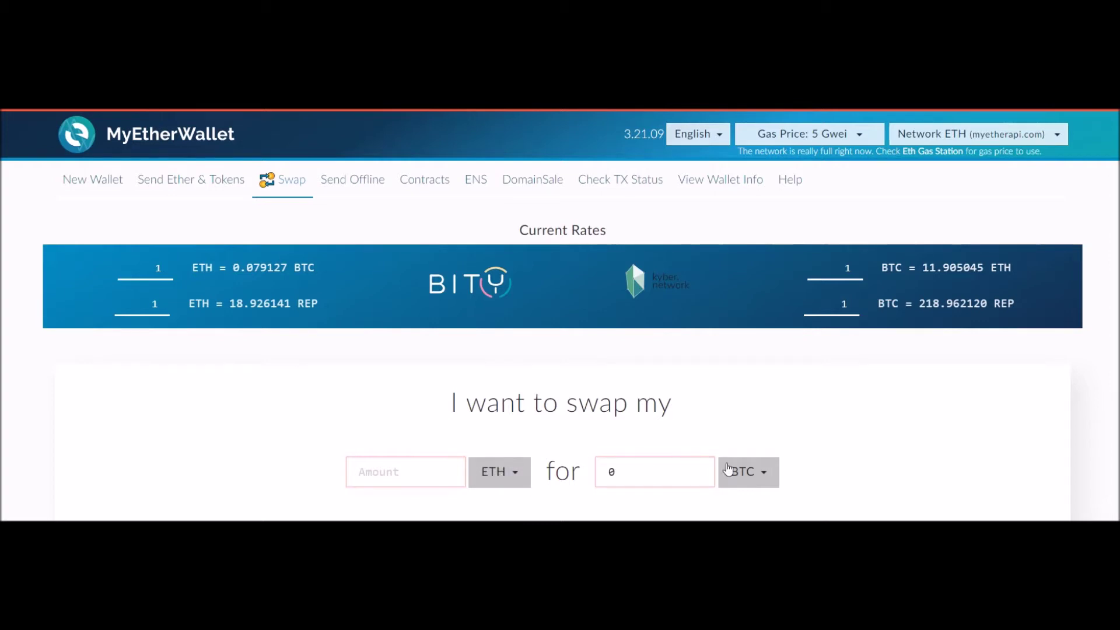
Step: Look through the list of tokens that ETH can be swapped for in the MyEtherWallet swap form
left_click(757, 479)
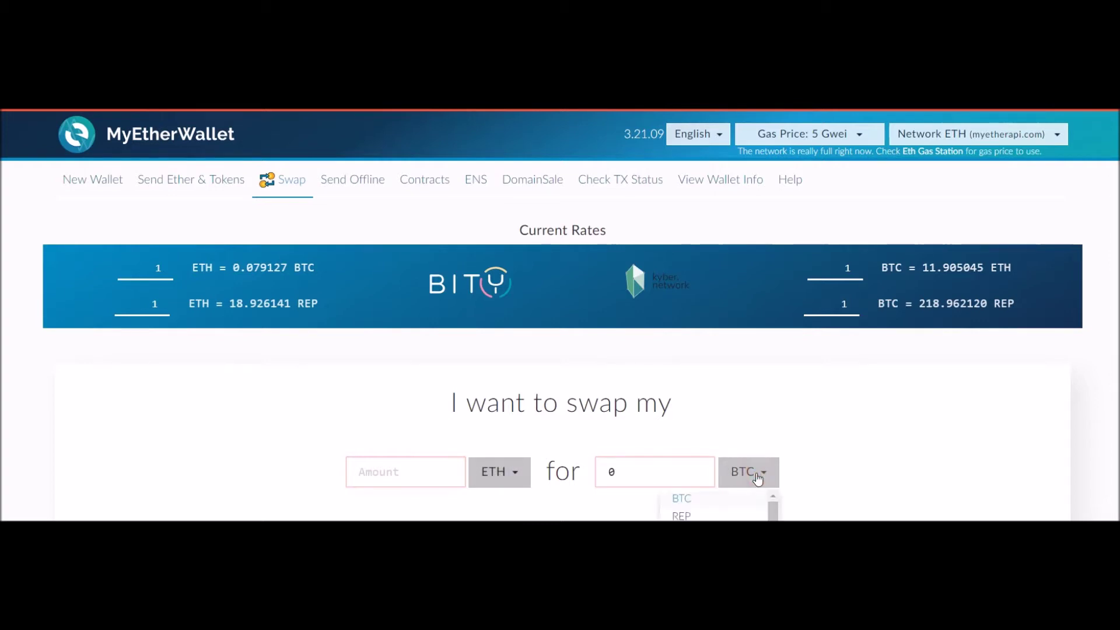
scroll(717, 507, "down", 5)
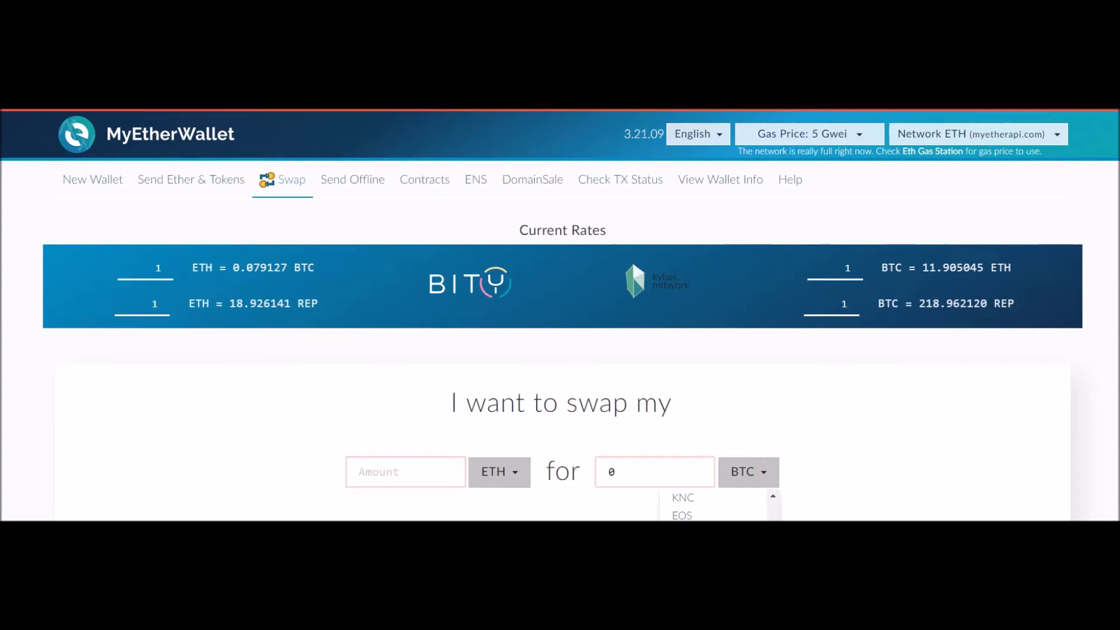
scroll(718, 508, "up", 3)
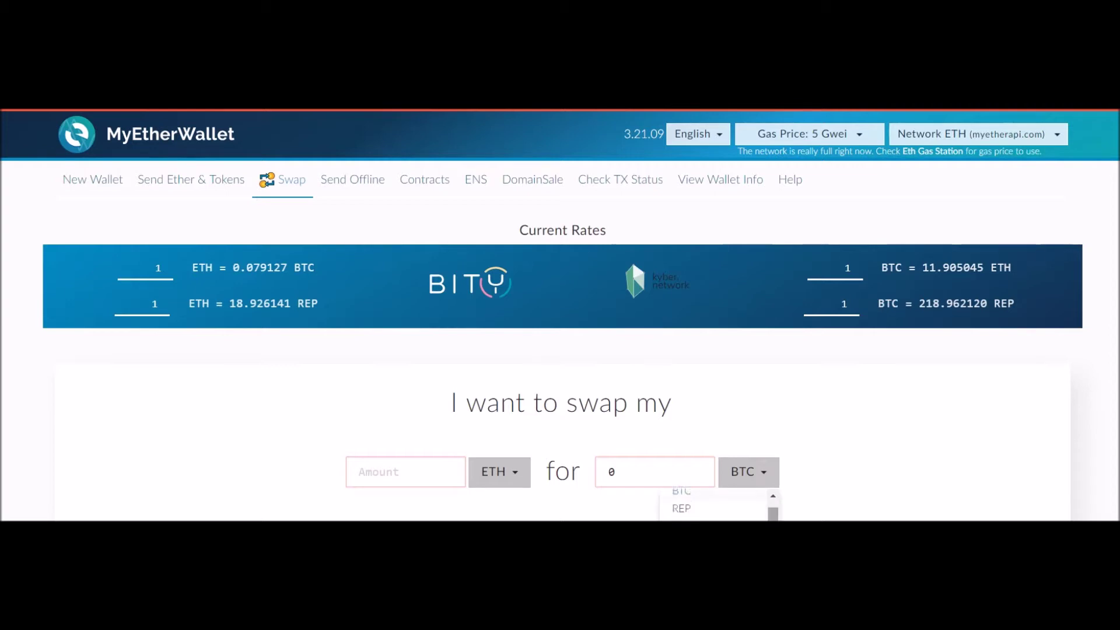
scroll(717, 507, "down", 3)
scroll(717, 508, "down", 5)
scroll(738, 443, "down", 1)
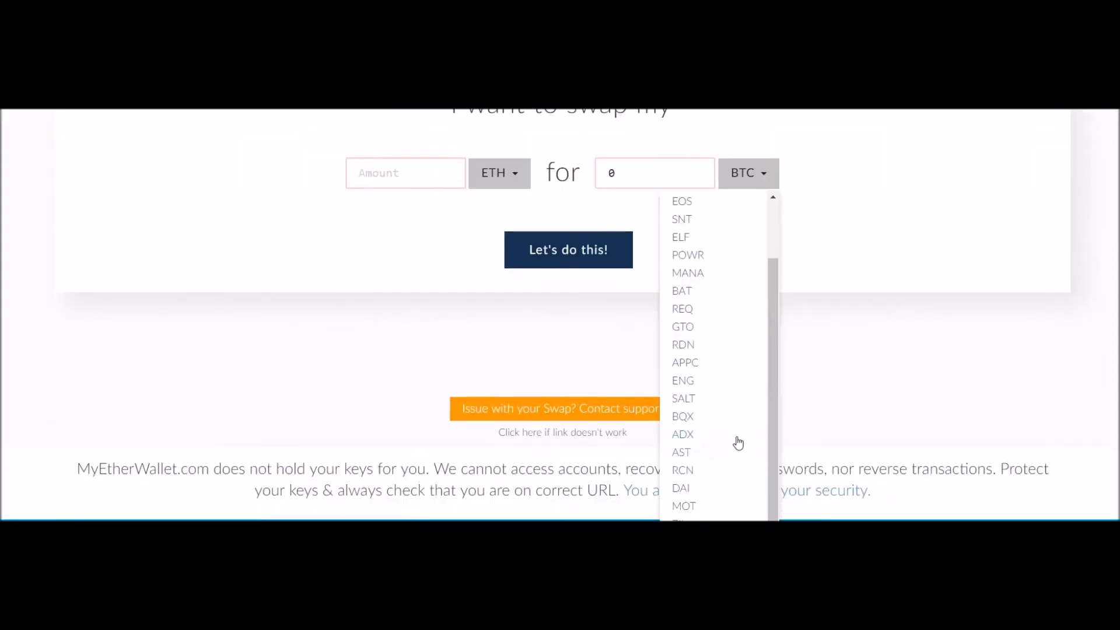
scroll(738, 443, "down", 3)
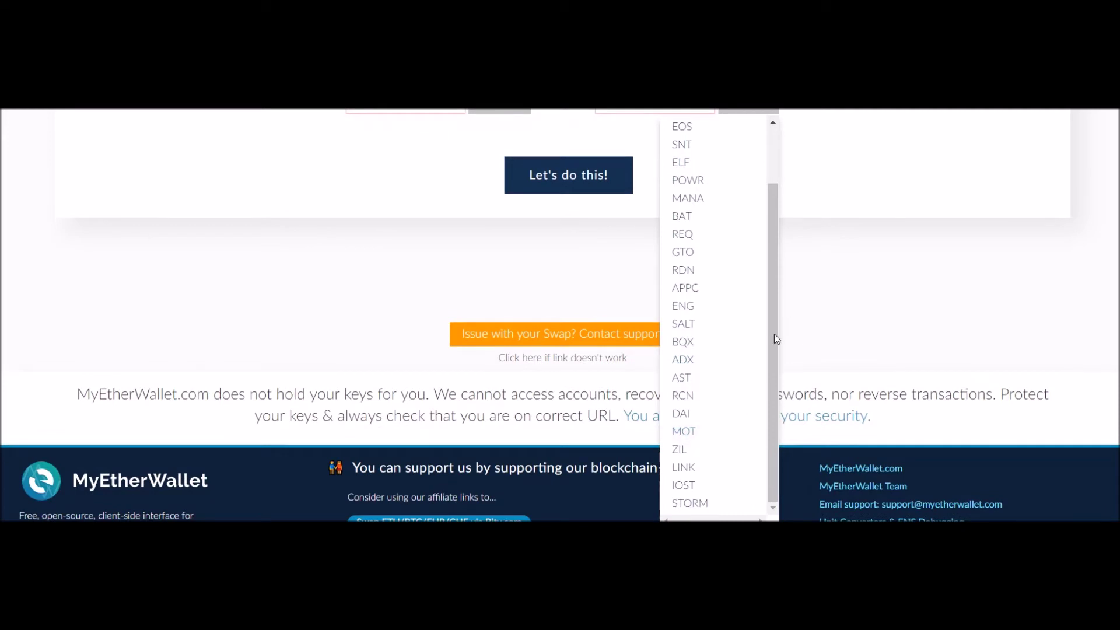
left_click_drag(770, 340, 769, 238)
scroll(694, 297, "down", 1)
scroll(694, 298, "down", 3)
scroll(723, 300, "up", 5)
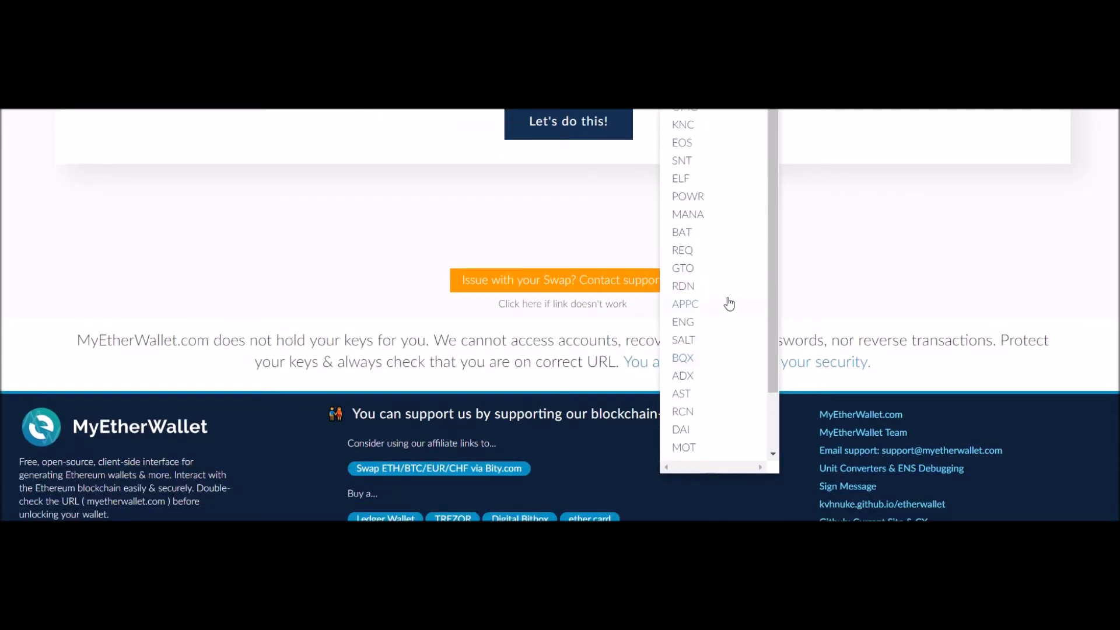
scroll(739, 307, "up", 3)
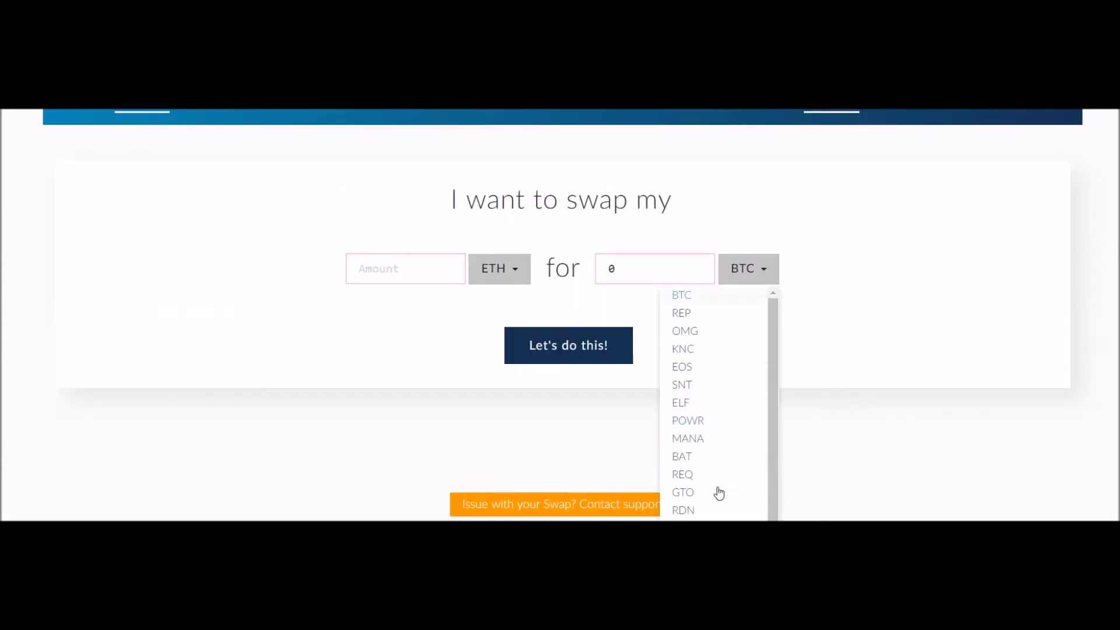
Step: Set up a swap of ETH for 1 EOS and proceed to the receiving address form
left_click(693, 369)
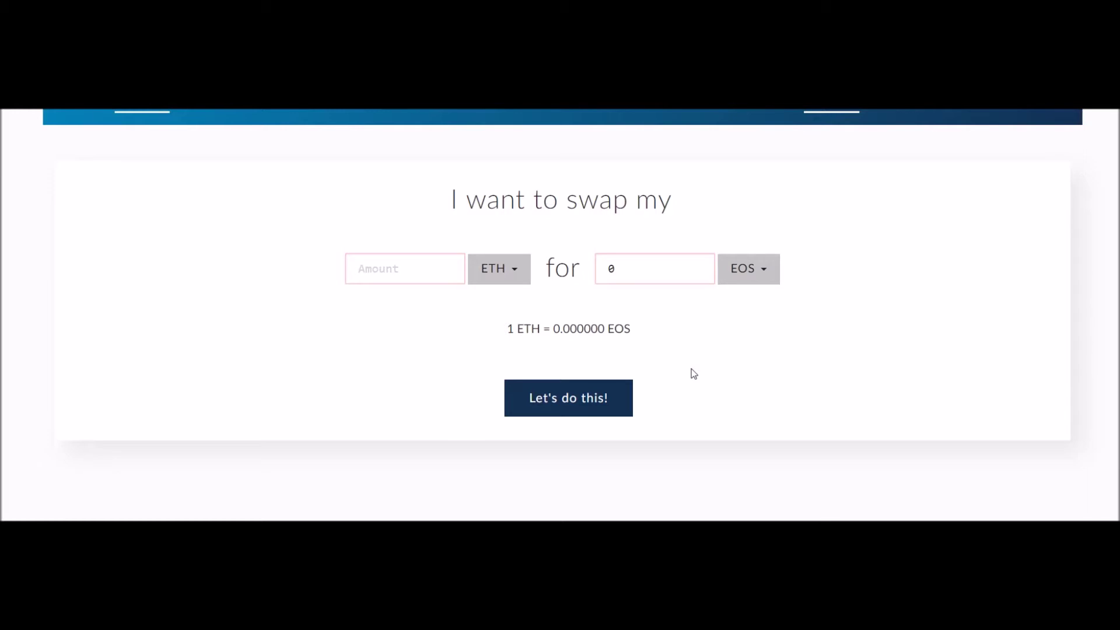
left_click(646, 271)
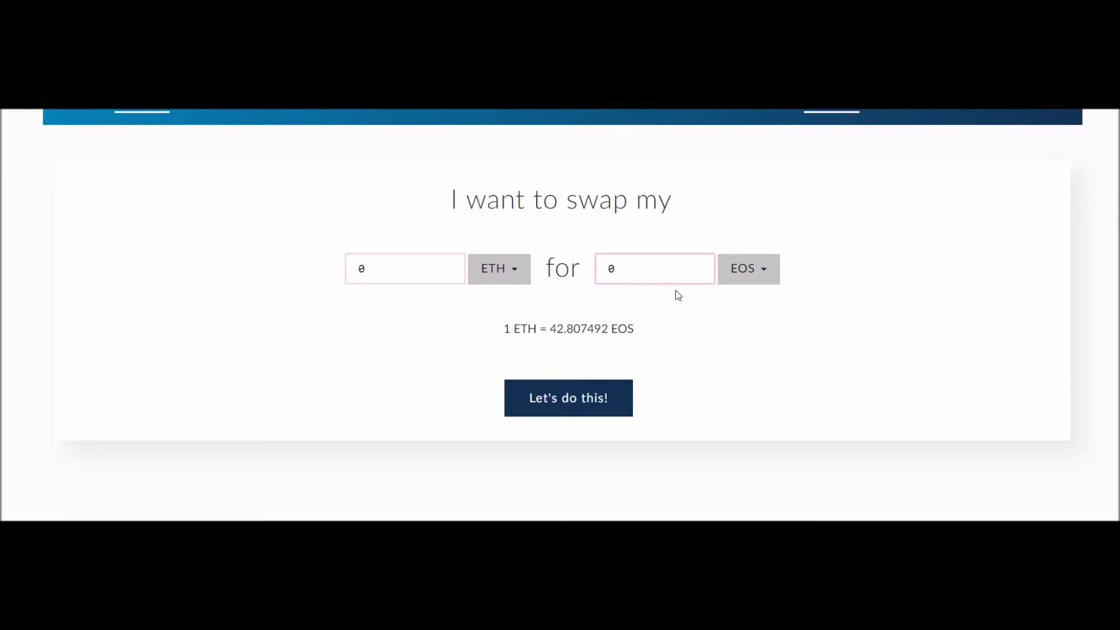
key("BackSpace")
type("1")
left_click(760, 351)
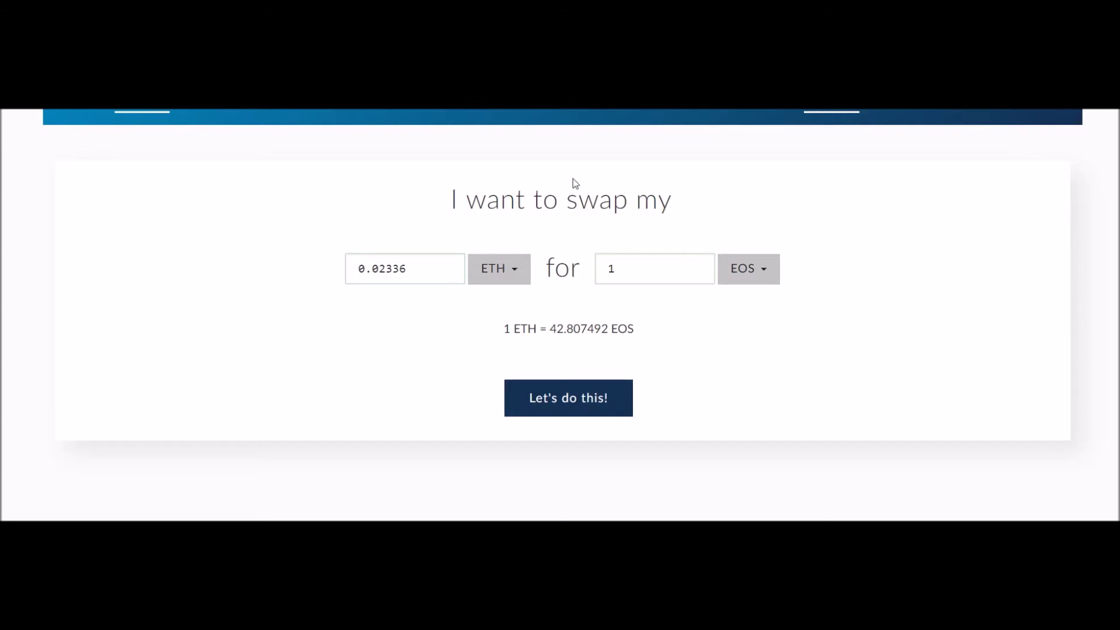
left_click_drag(562, 96, 561, 101)
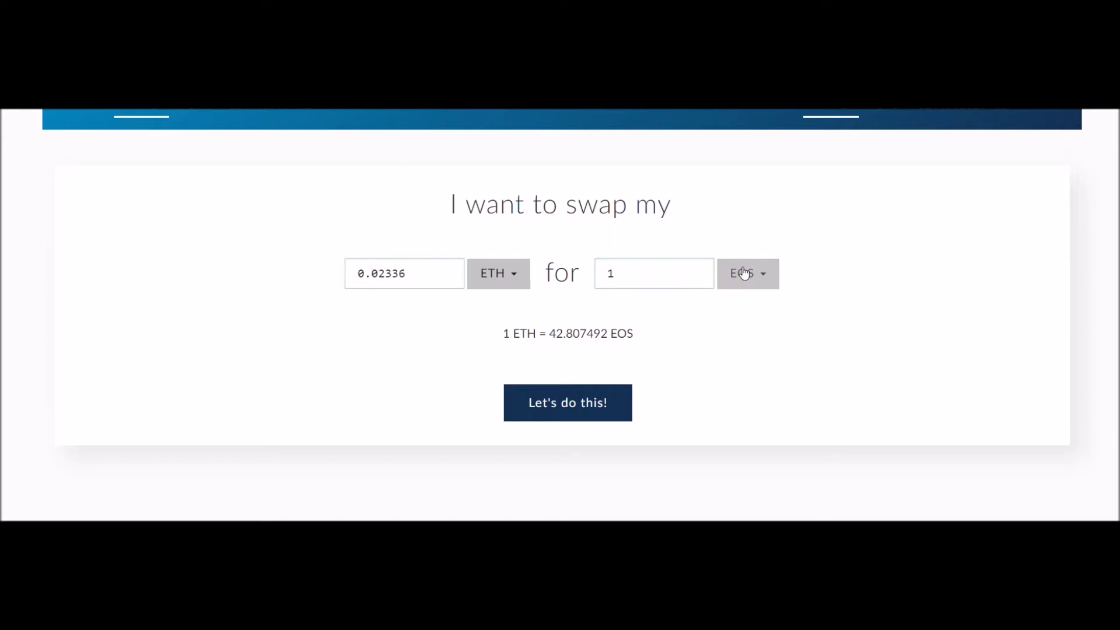
left_click(561, 414)
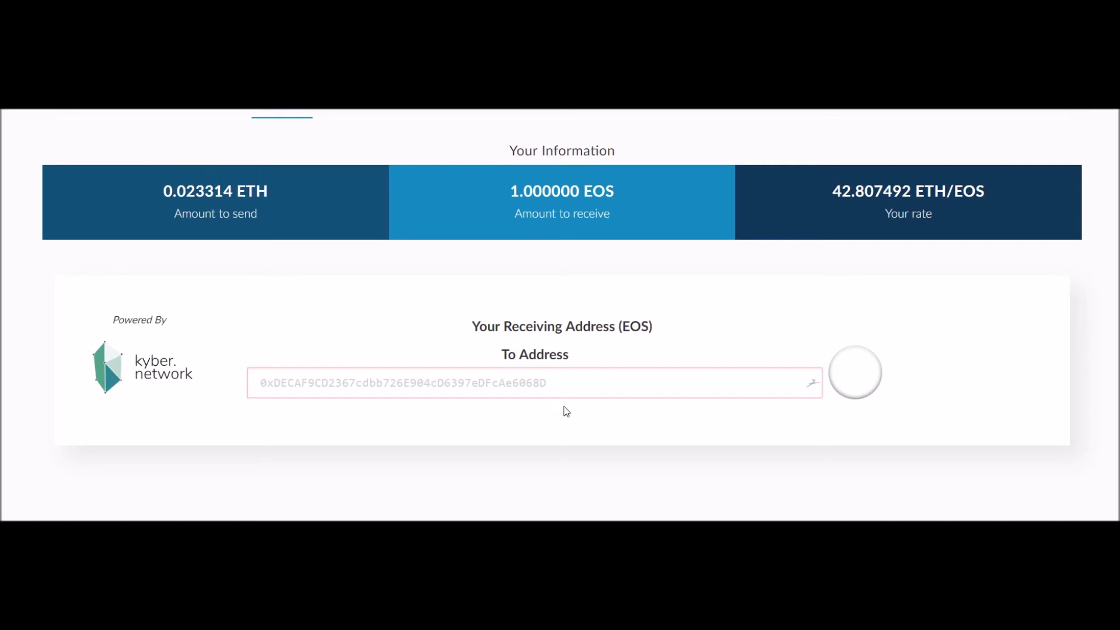
Step: Enter the wallet's receiving address for the EOS and start the swap
left_click(444, 387)
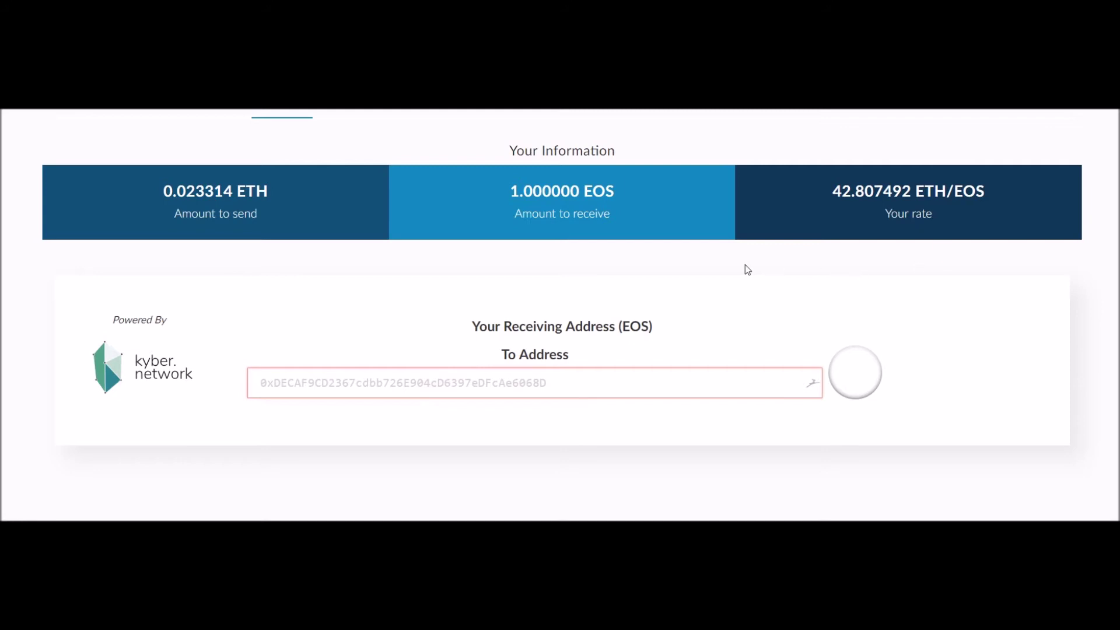
type("mew2")
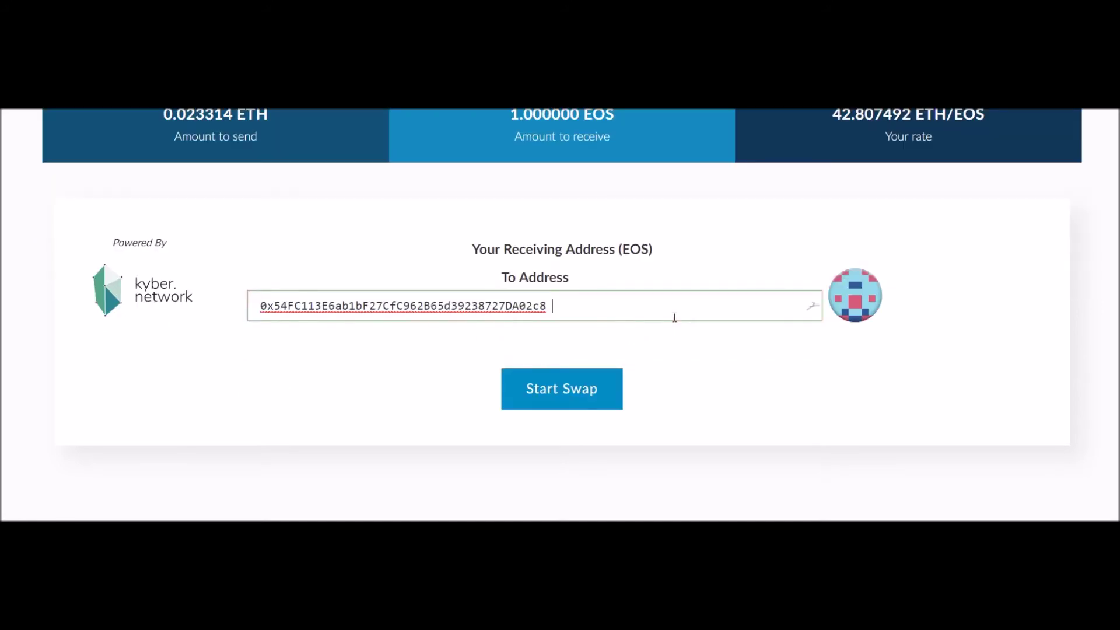
scroll(839, 365, "up", 3)
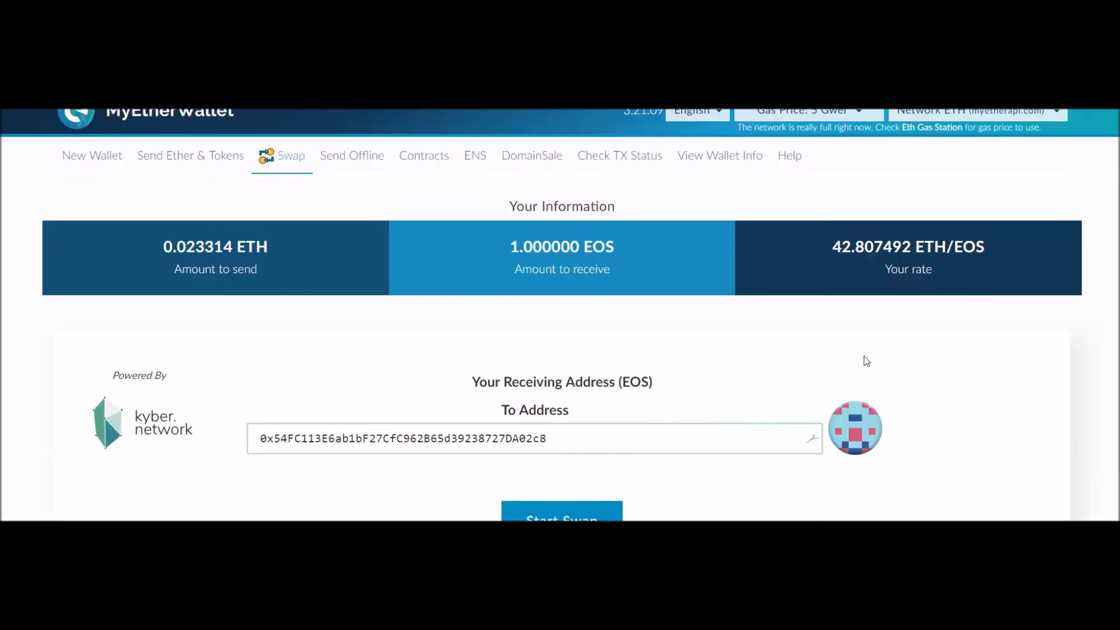
scroll(902, 357, "down", 1)
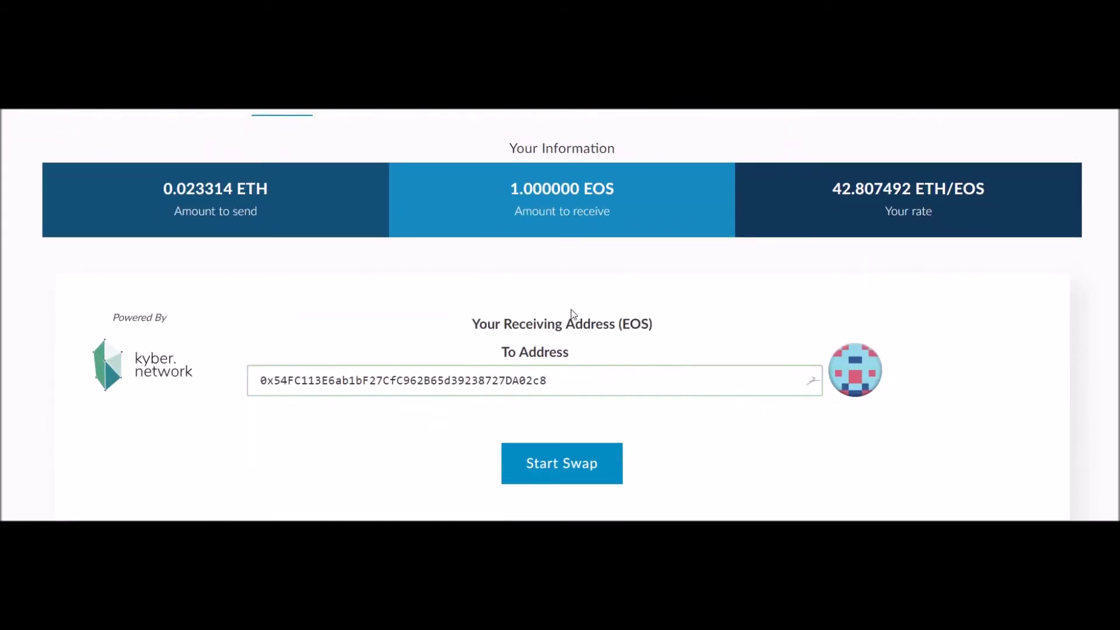
left_click(550, 464)
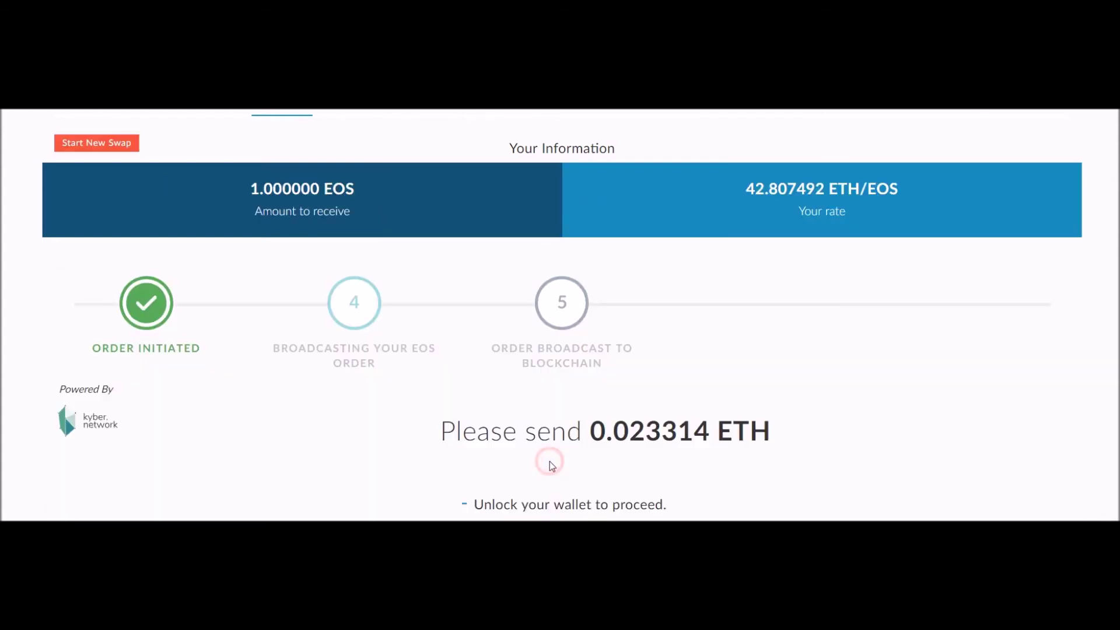
Step: Review the initiated EOS swap order, including its progress stages, the ETH amount to send and the wallet access options
scroll(533, 384, "down", 1)
scroll(534, 383, "up", 1)
scroll(931, 377, "down", 1)
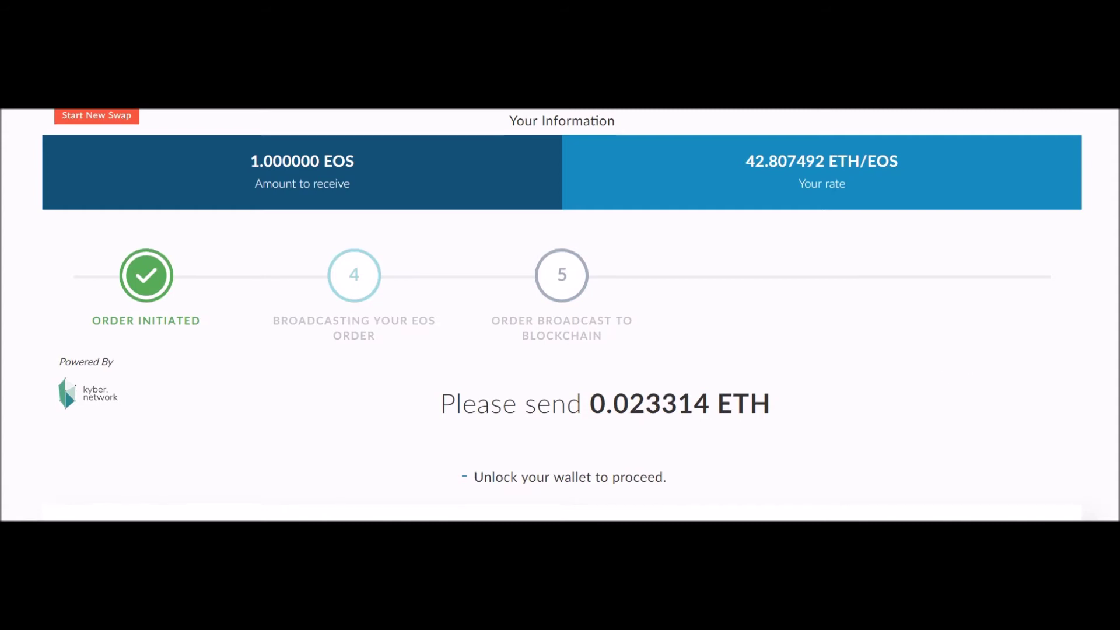
scroll(562, 315, "down", 1)
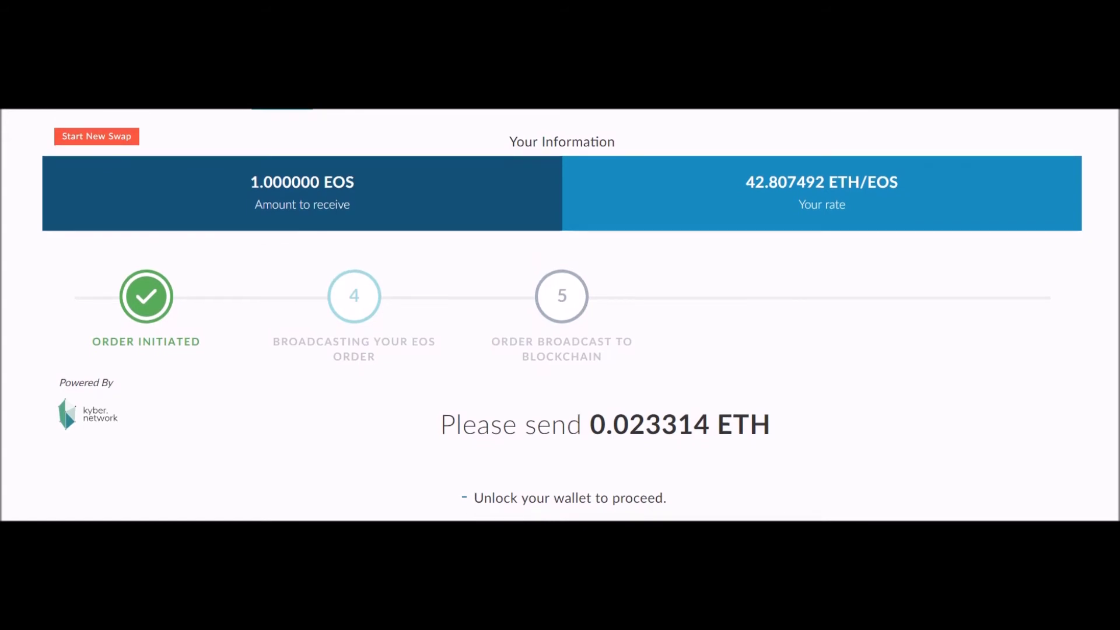
scroll(530, 251, "down", 5)
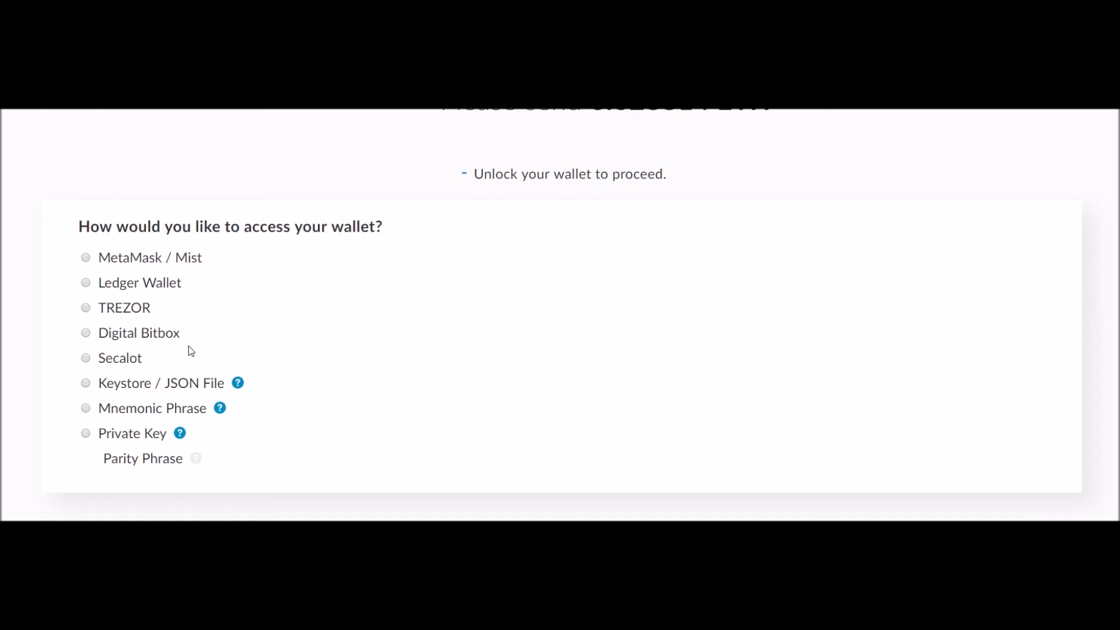
scroll(303, 109, "right", 1)
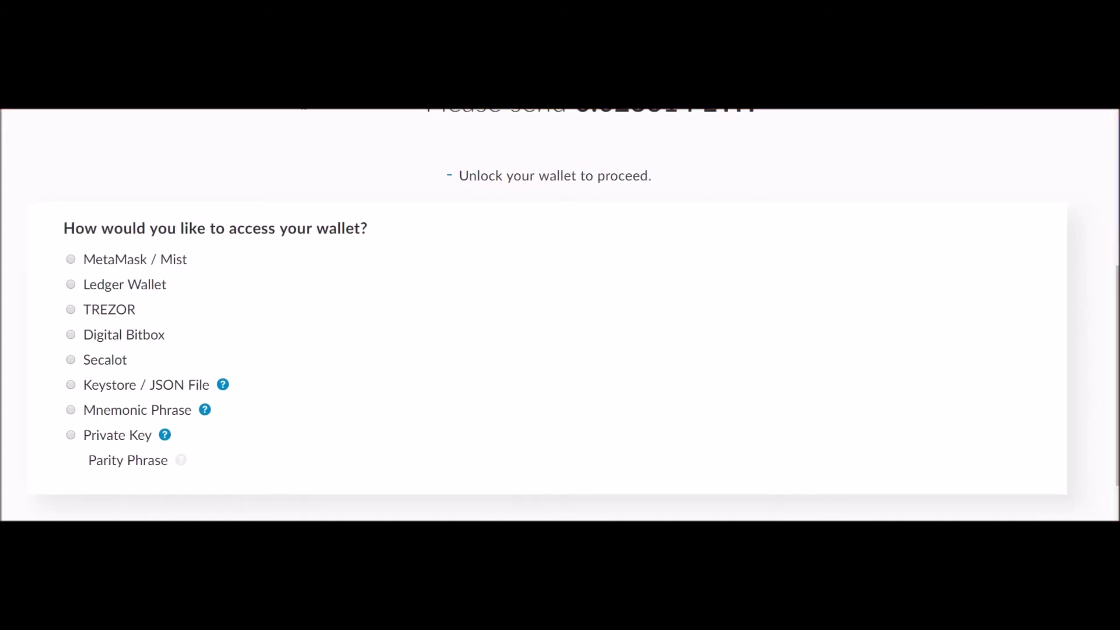
scroll(302, 110, "up", 1)
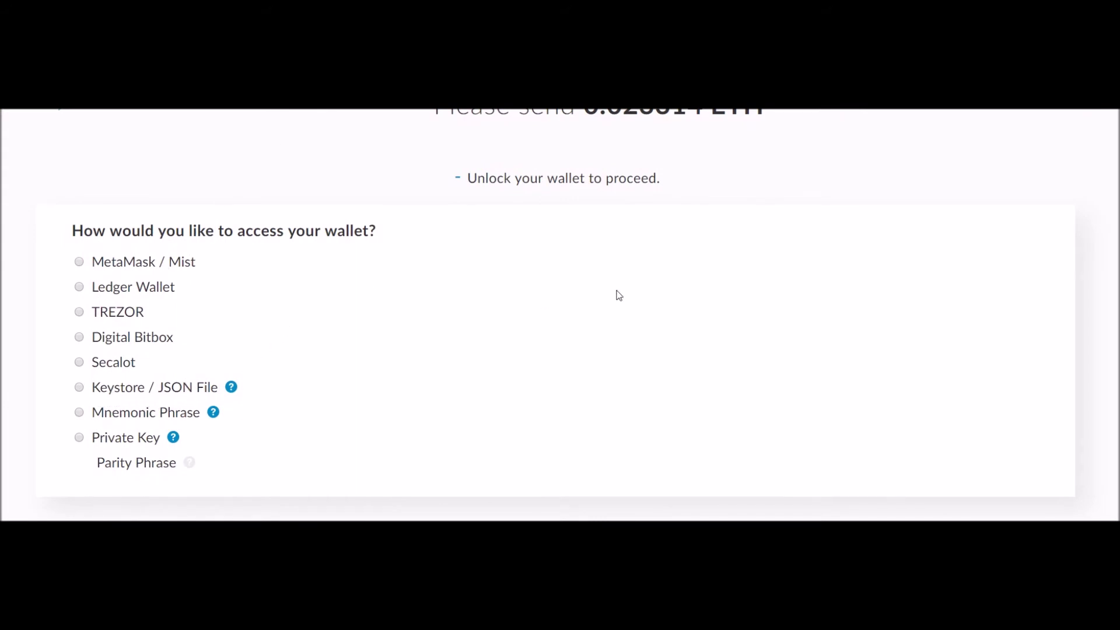
scroll(514, 317, "down", 1)
scroll(642, 309, "up", 6)
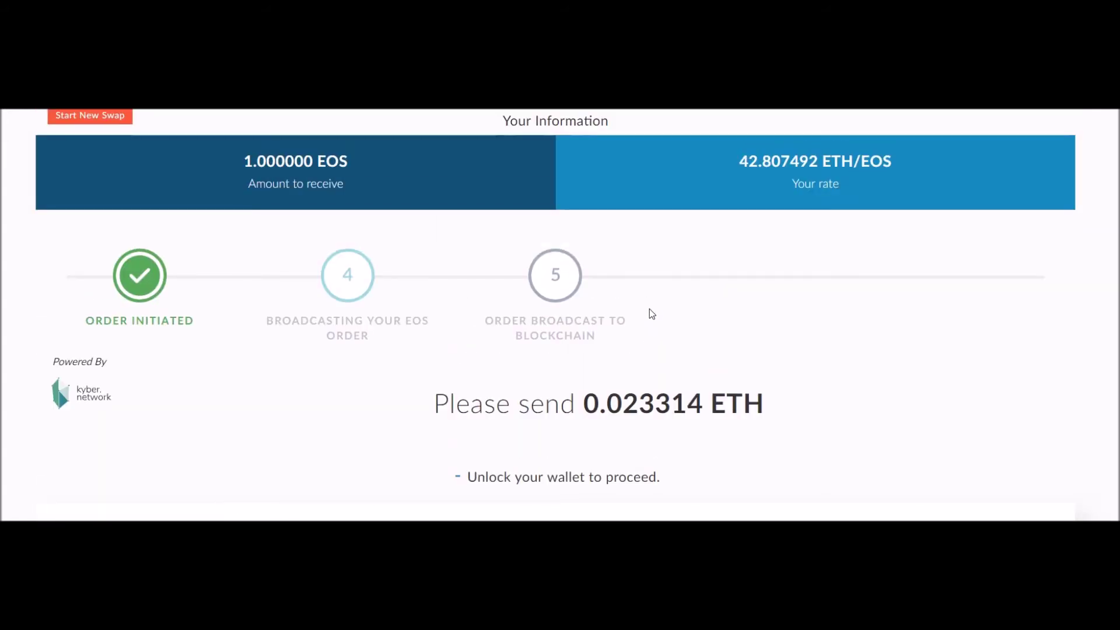
scroll(649, 308, "up", 1)
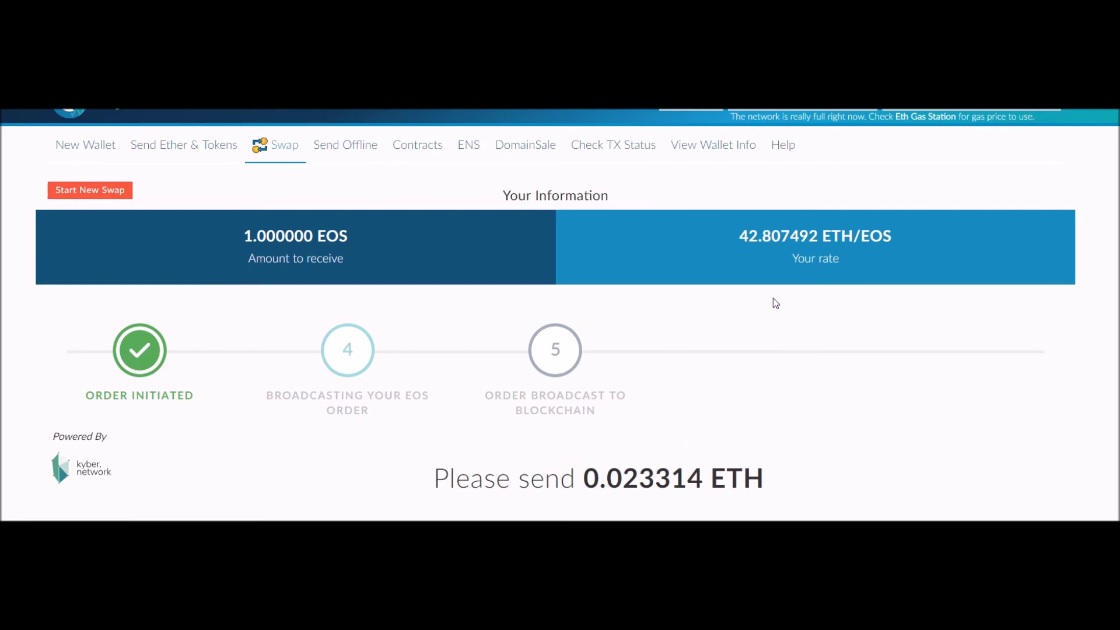
scroll(787, 287, "up", 1)
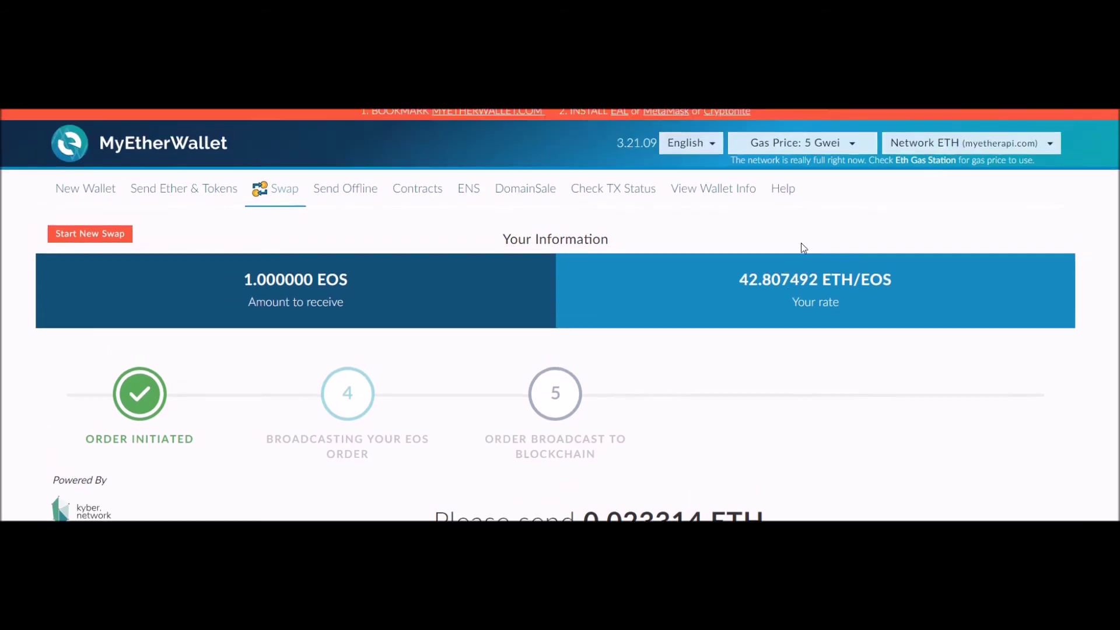
scroll(655, 338, "down", 1)
scroll(655, 335, "up", 1)
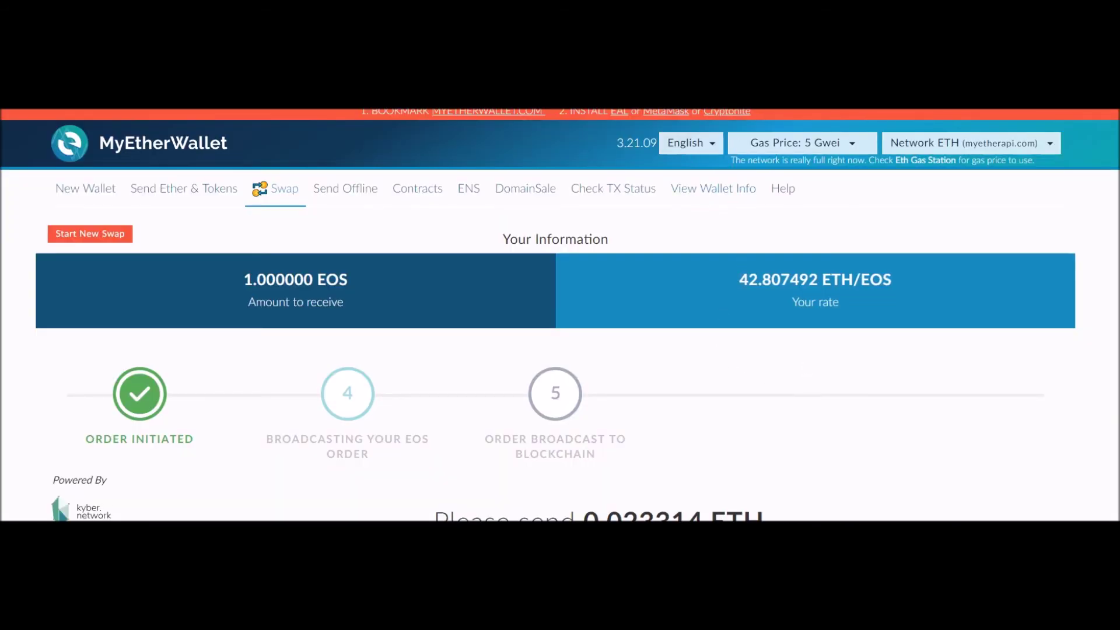
scroll(560, 315, "down", 1)
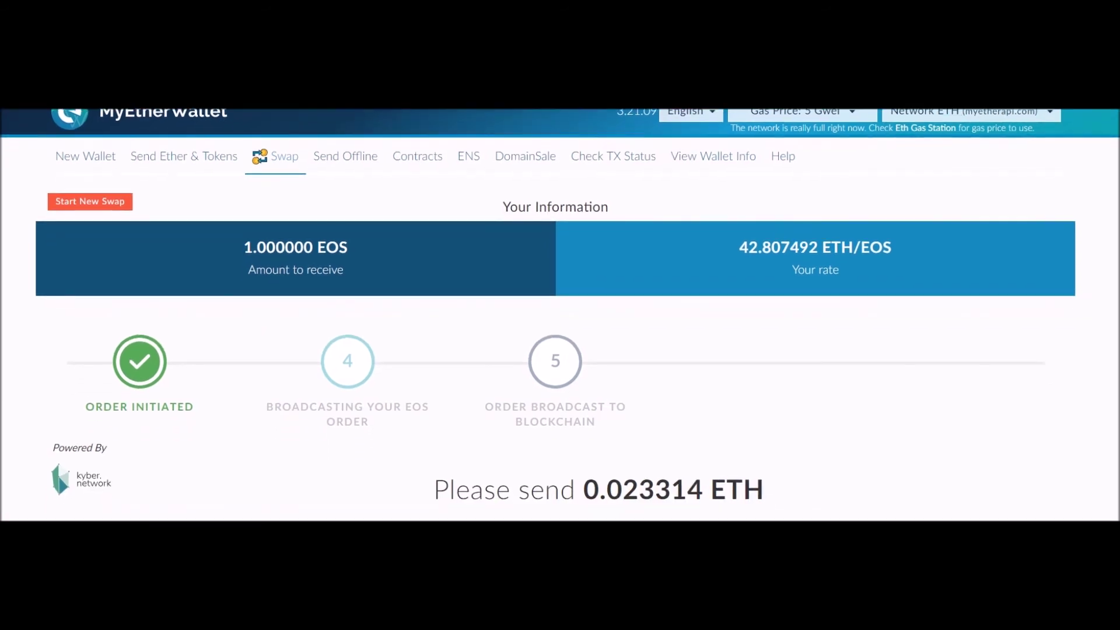